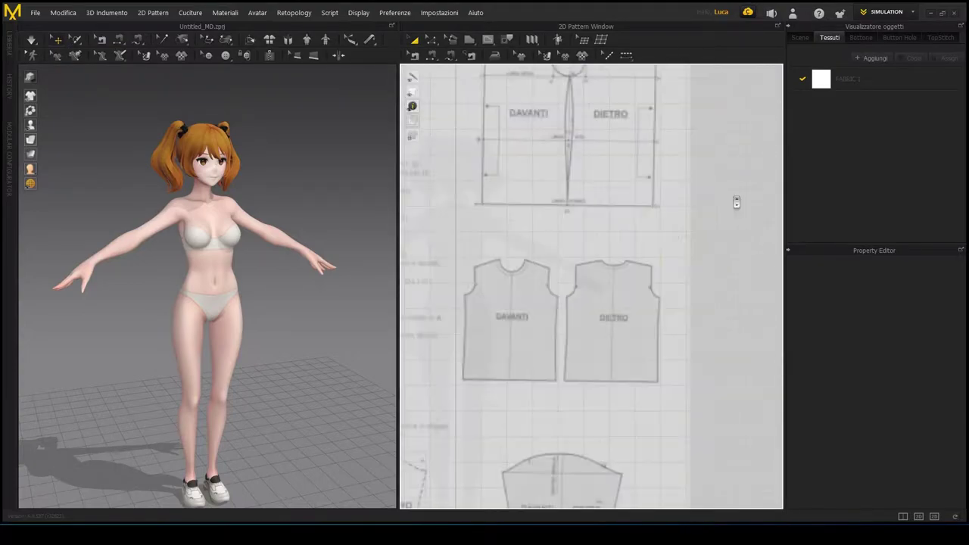
Close the DAVANTI front outline and start tracing the DIETRO back piece's neckline and armhole.
scroll(569, 197, up, 3)
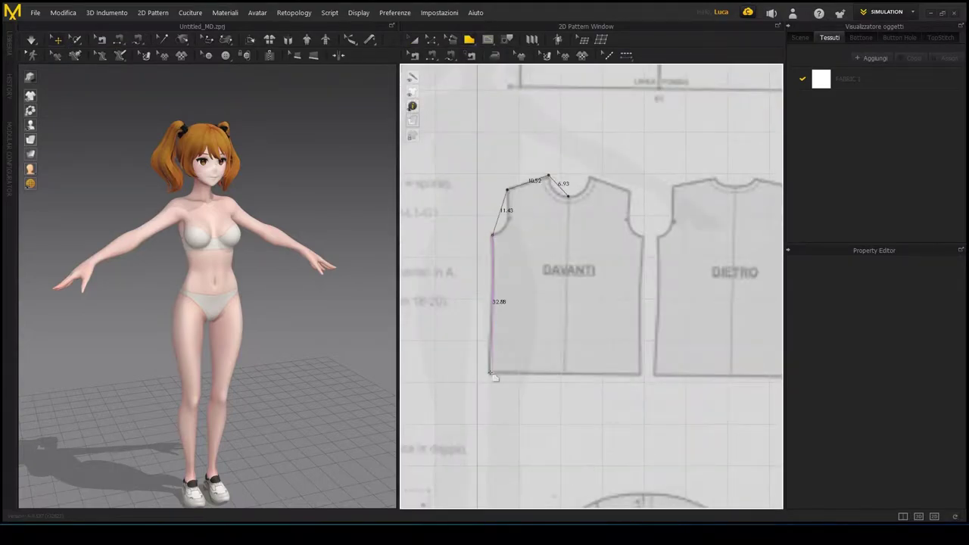
click(569, 196)
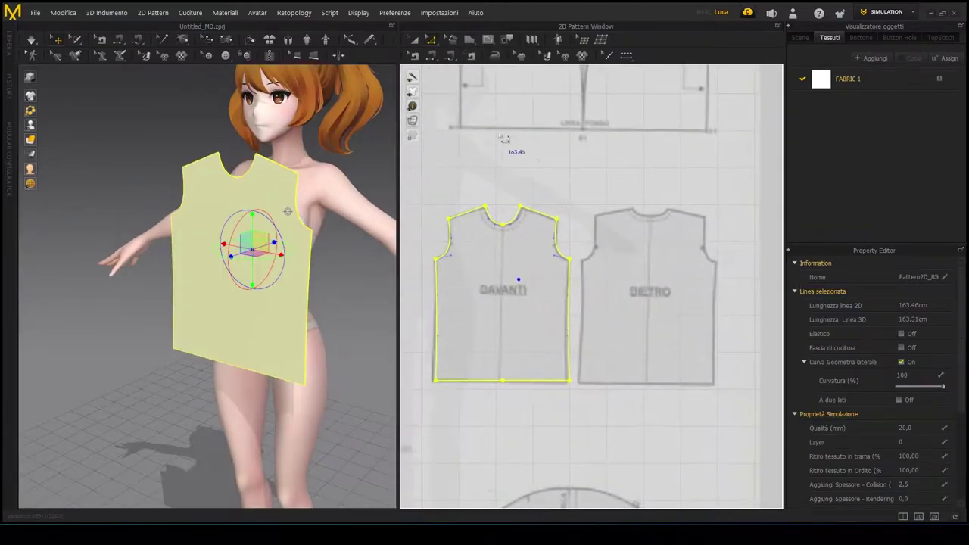
click(604, 184)
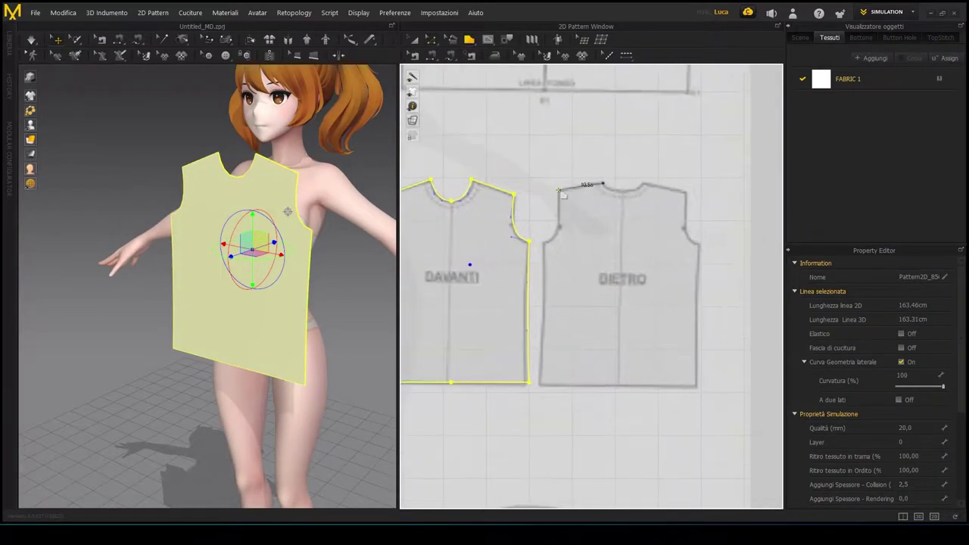
click(465, 80)
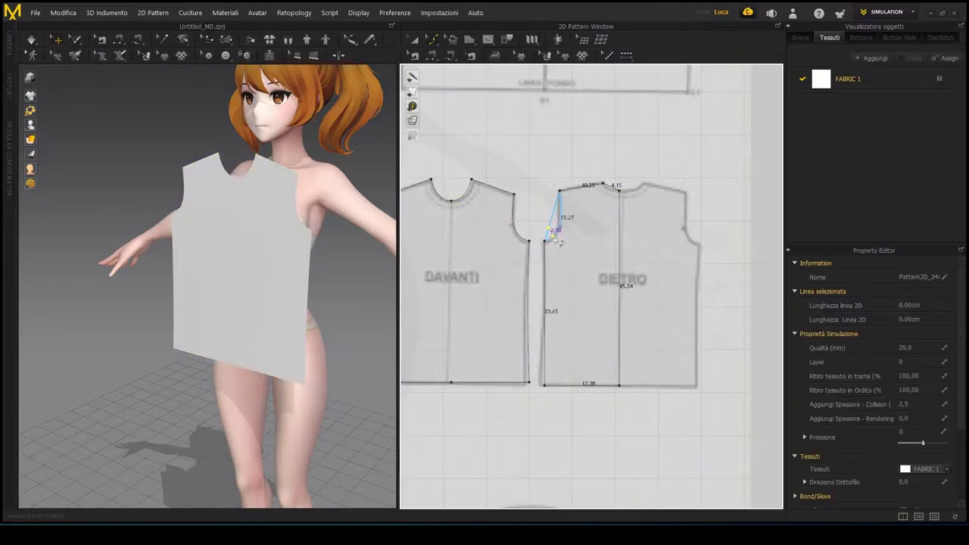
scroll(560, 287, up, 3)
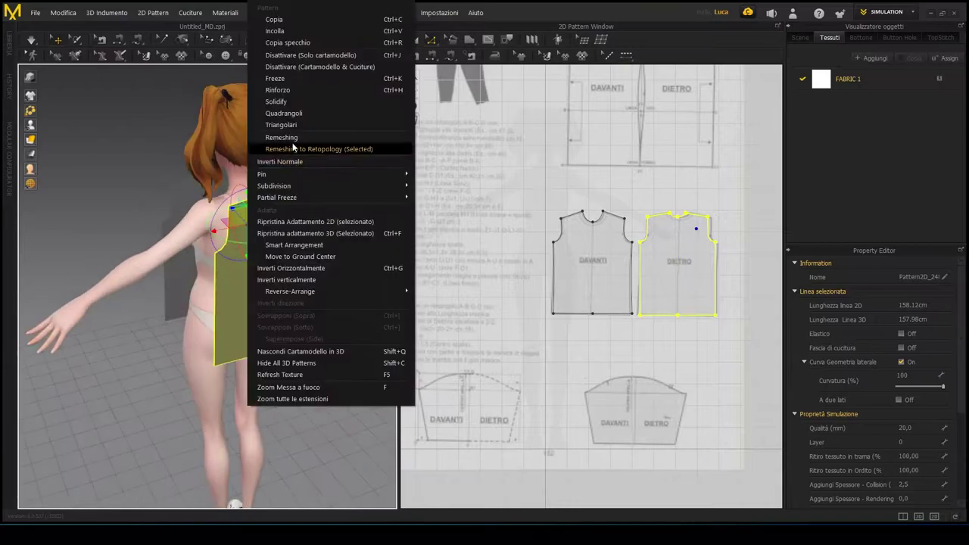
Edit the sleeve piece's curve points with Modifica punti curva.
scroll(951, 465, down, 5)
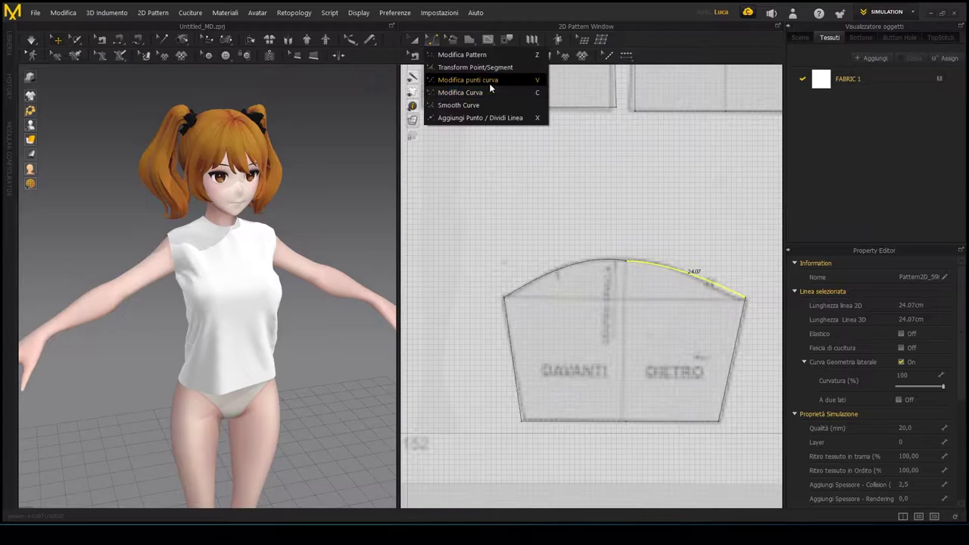
click(489, 80)
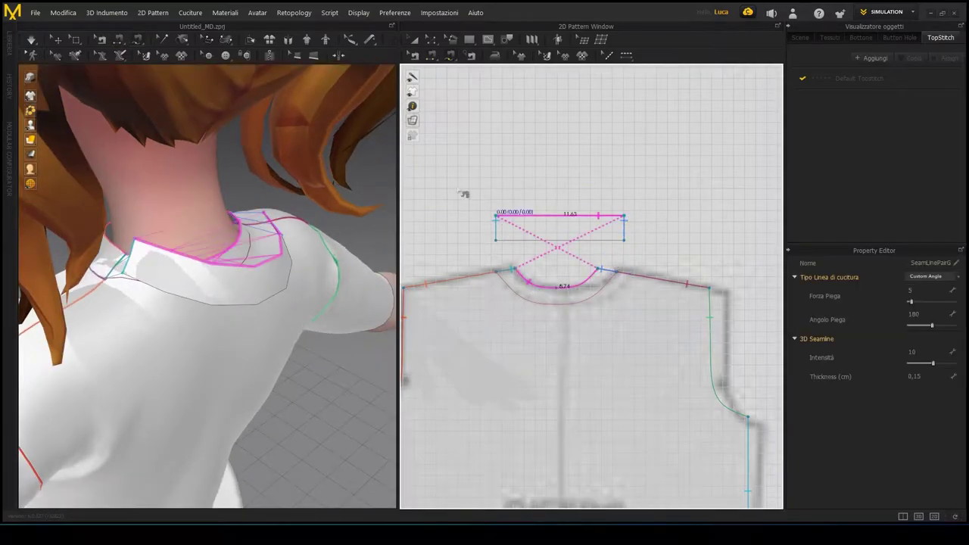
Flip the collar seam with Inverti Cucitura and bring up the background image settings.
right_click(558, 216)
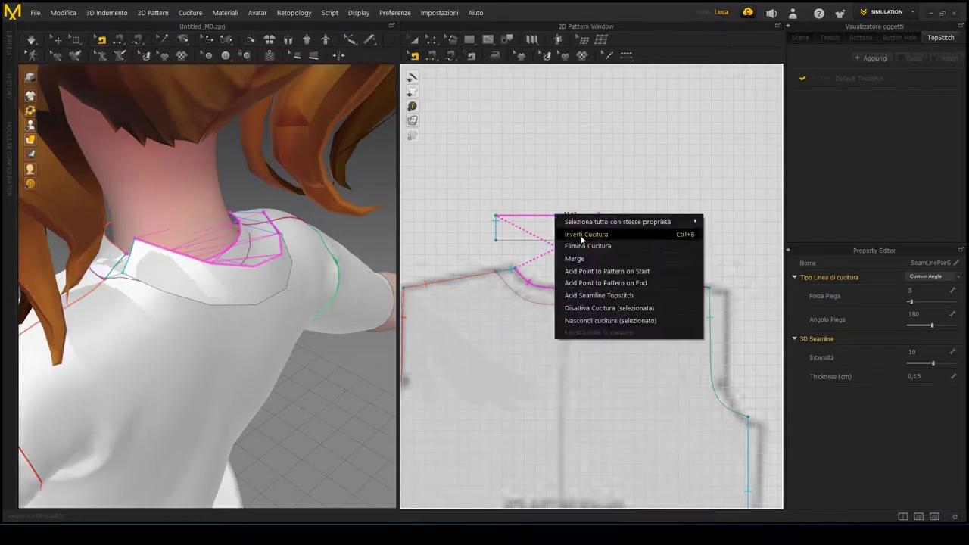
click(575, 230)
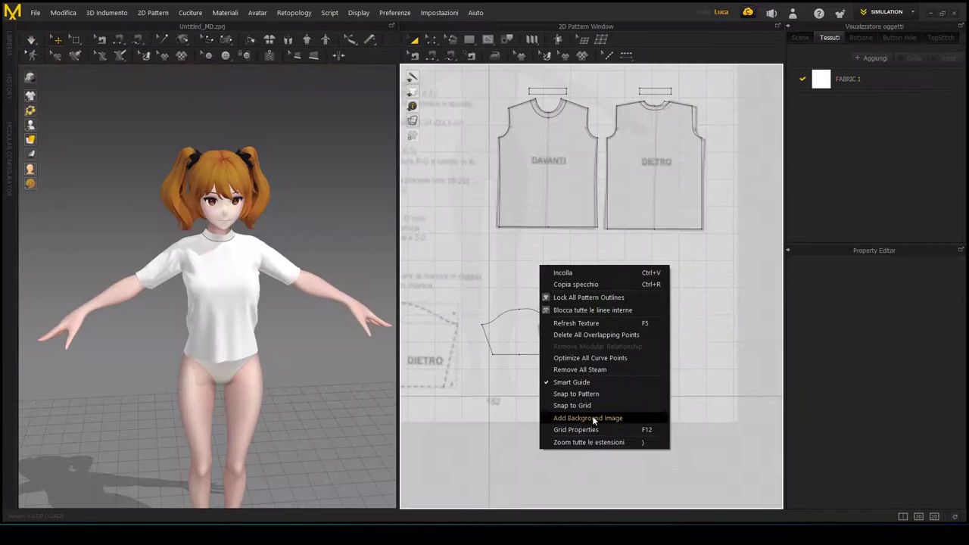
click(591, 417)
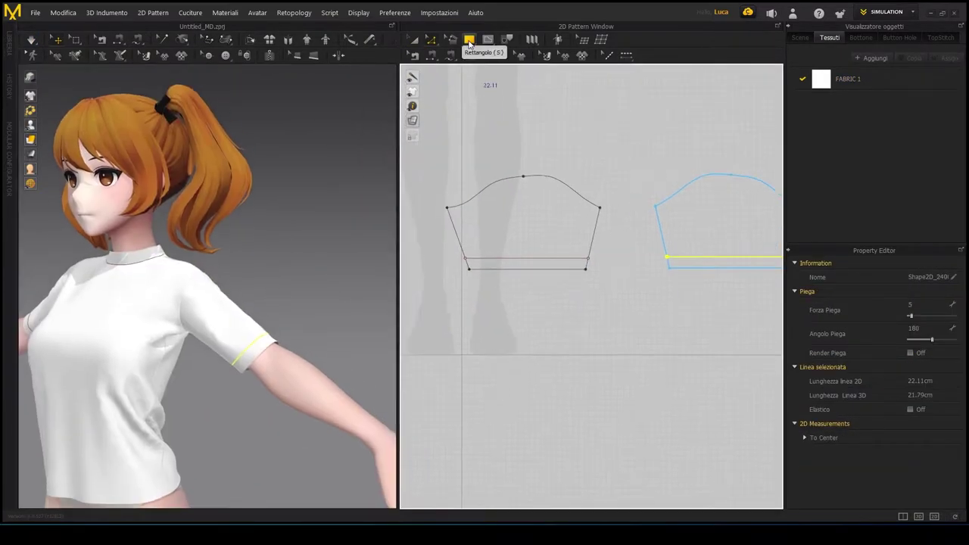
Place the thin band pattern below the sleeve piece and orbit to view both.
drag(576, 256, 577, 298)
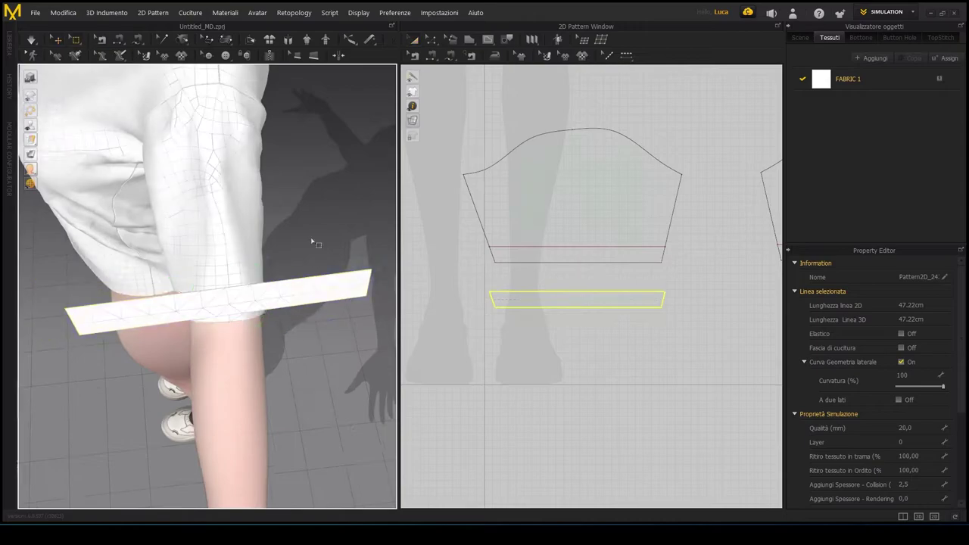
scroll(832, 424, down, 5)
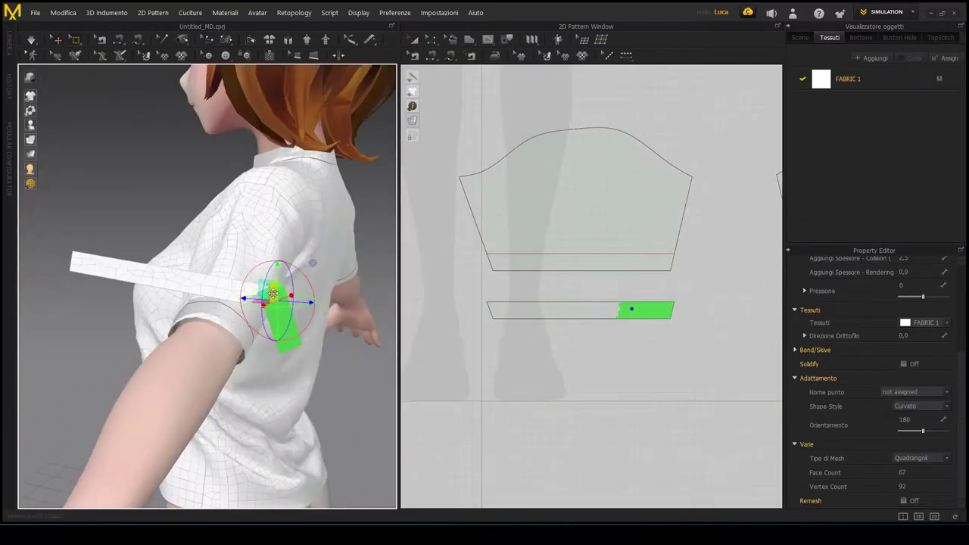
right_drag(249, 280, 58, 303)
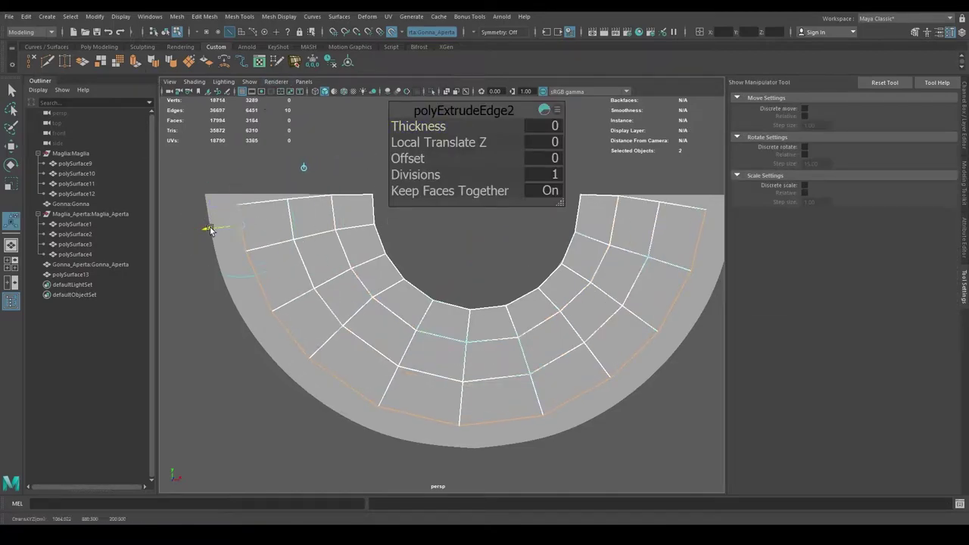
Quad-draw the rest of the skirt, select the low-poly mesh and show the UV editor.
key(g)
alt+middle_drag(460, 448, 513, 354)
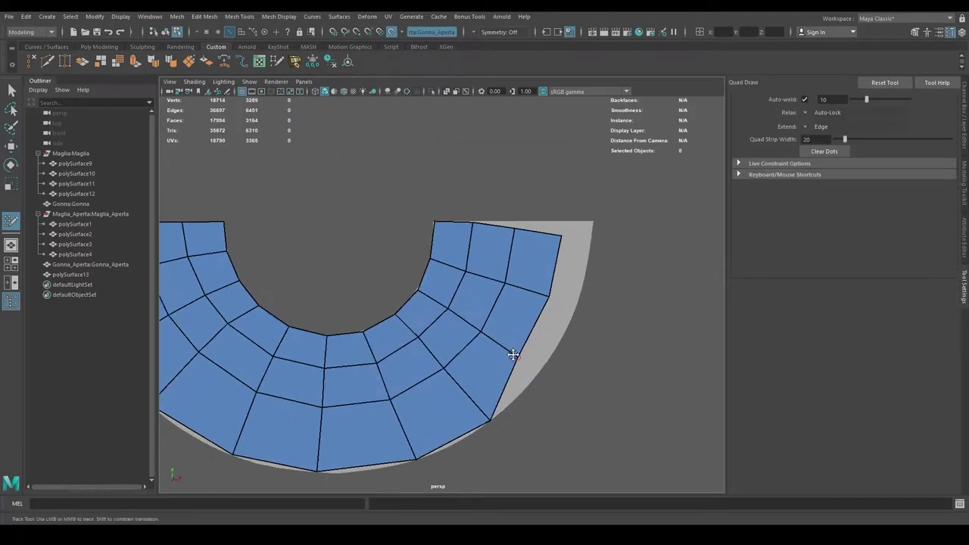
scroll(476, 346, down, 3)
click(350, 270)
key(w)
alt+drag(350, 270, 454, 227)
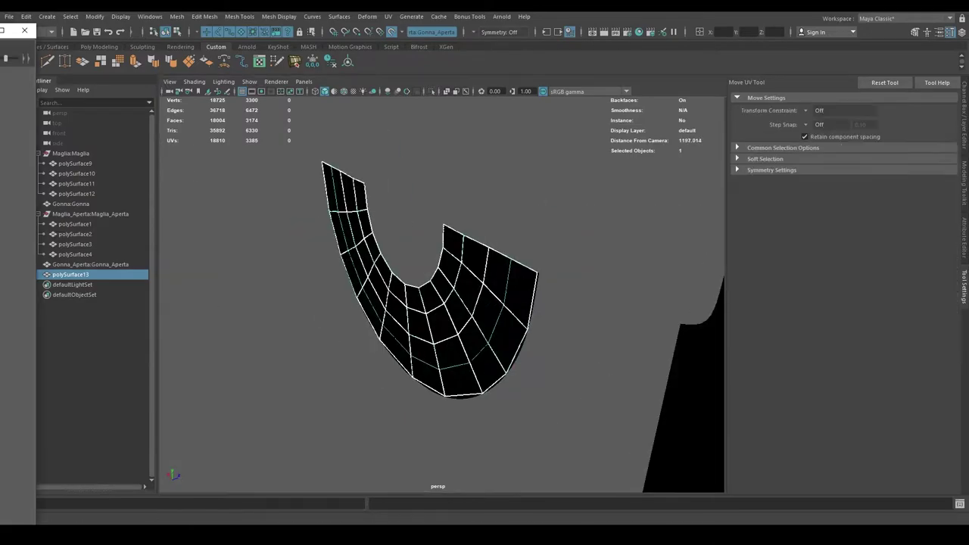
mouse_move(484, 114)
mouse_down()
mouse_move(499, 41)
mouse_move(672, 76)
mouse_up()
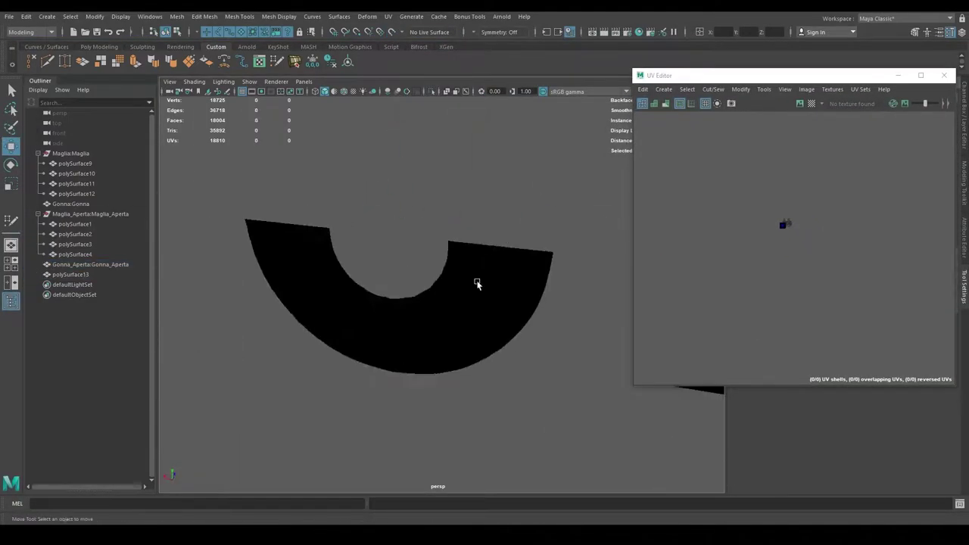
Apply Mesh > Transfer Attributes to the low-poly skirt mesh.
click(176, 16)
click(270, 198)
click(318, 250)
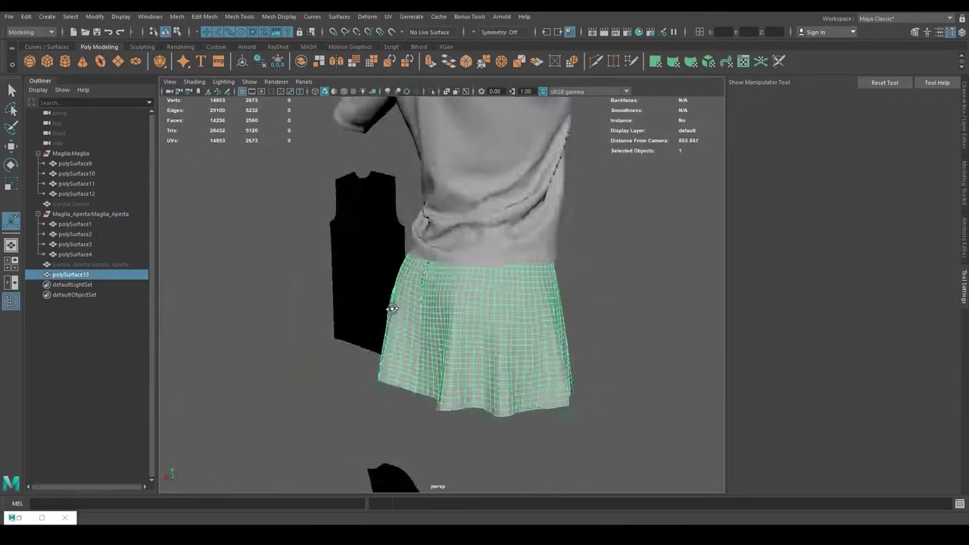
Lay a large quad over the front shirt panel and a quad strip along the shoulder.
click(406, 312)
scroll(402, 245, up, 3)
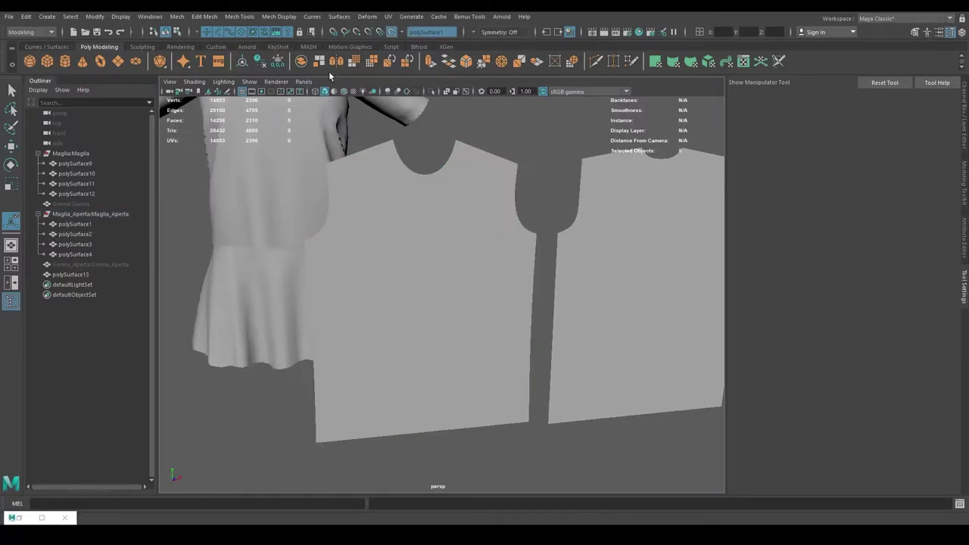
alt+drag(328, 219, 524, 237)
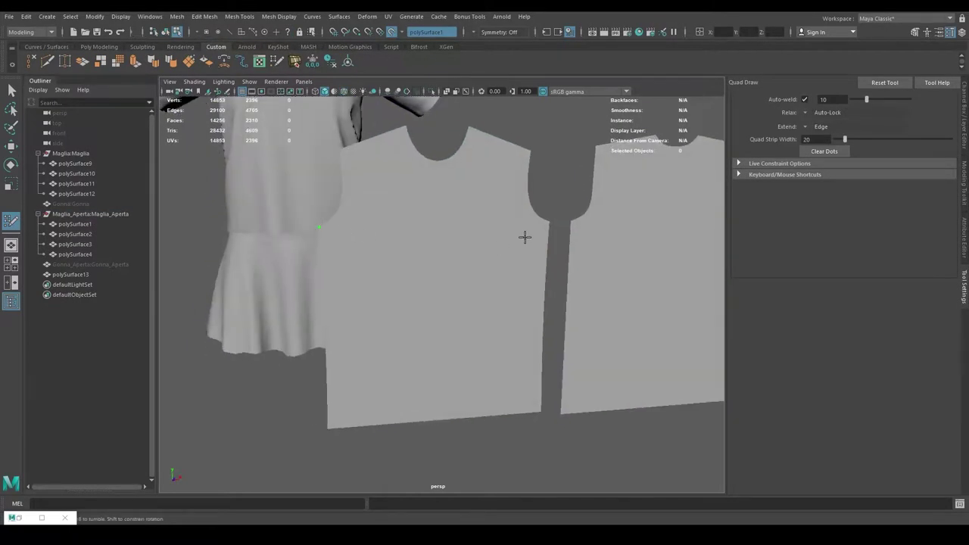
shift+click(487, 402)
alt+middle_drag(486, 401, 492, 363)
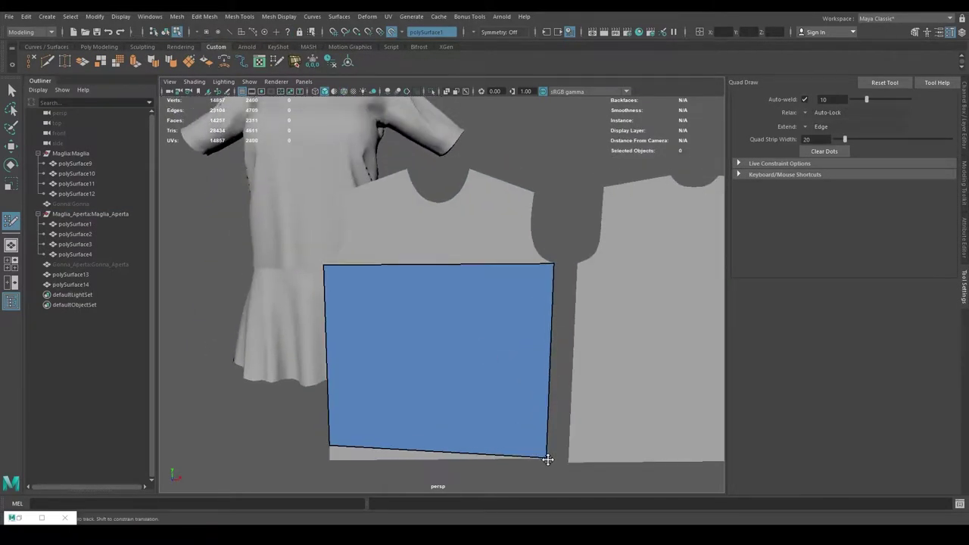
mouse_move(339, 445)
alt+mouse_down()
mouse_move(454, 324)
mouse_move(432, 196)
alt+mouse_up()
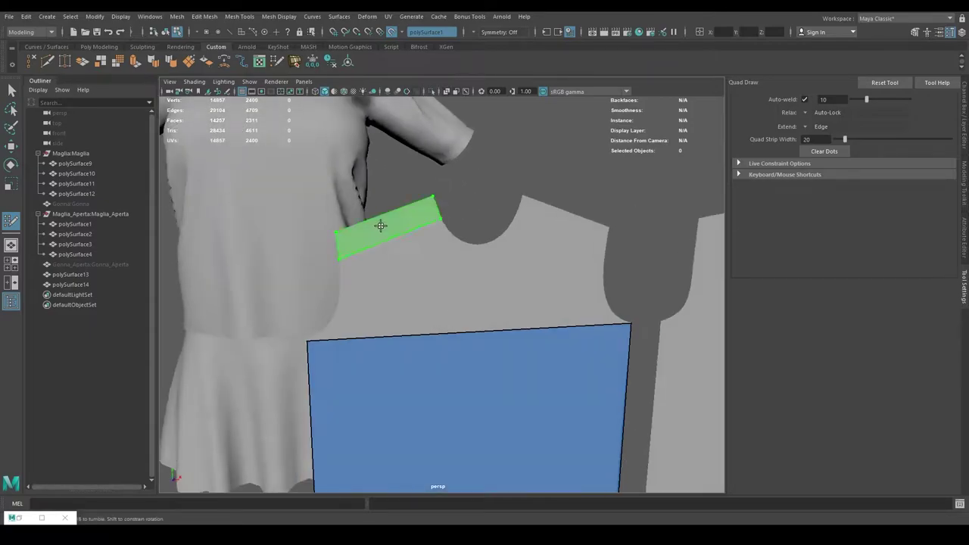
shift+click(380, 225)
alt+middle_drag(381, 225, 316, 230)
alt+middle_drag(522, 233, 601, 190)
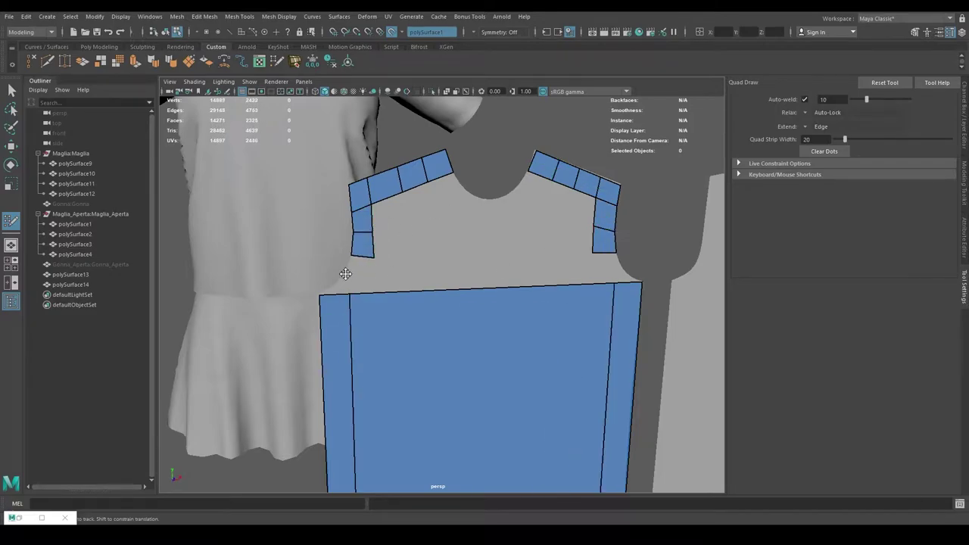
Fill the chest area under the shoulder strip with additional quads.
alt+drag(440, 202, 493, 193)
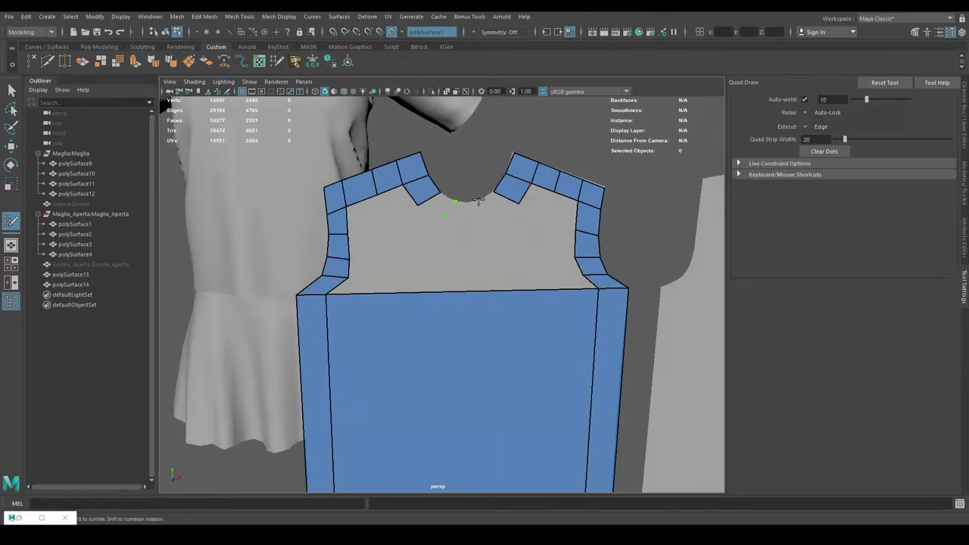
scroll(460, 277, down, 1)
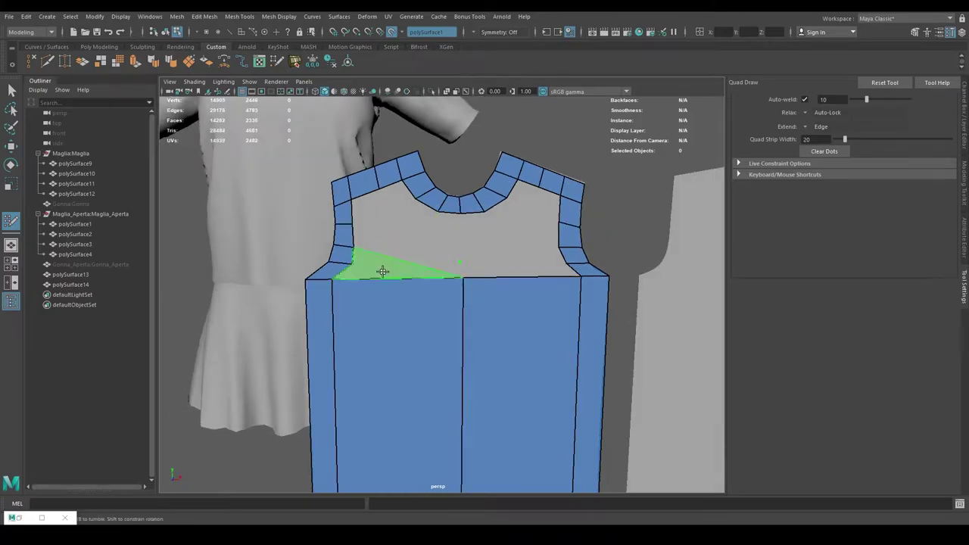
click(528, 274)
alt+middle_drag(528, 274, 452, 270)
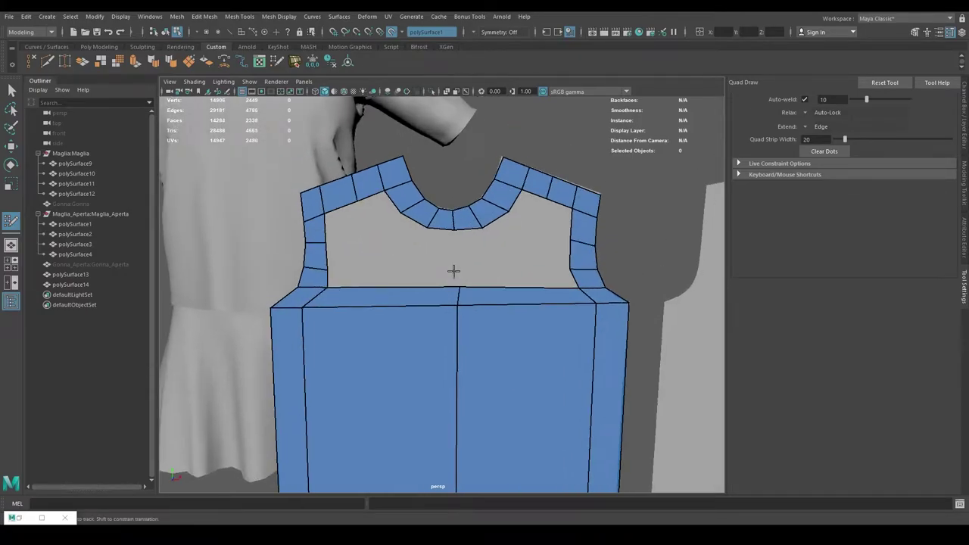
shift+click(385, 273)
mouse_move(384, 272)
alt+mouse_down()
mouse_move(470, 272)
mouse_move(358, 275)
alt+mouse_up()
shift+click(358, 274)
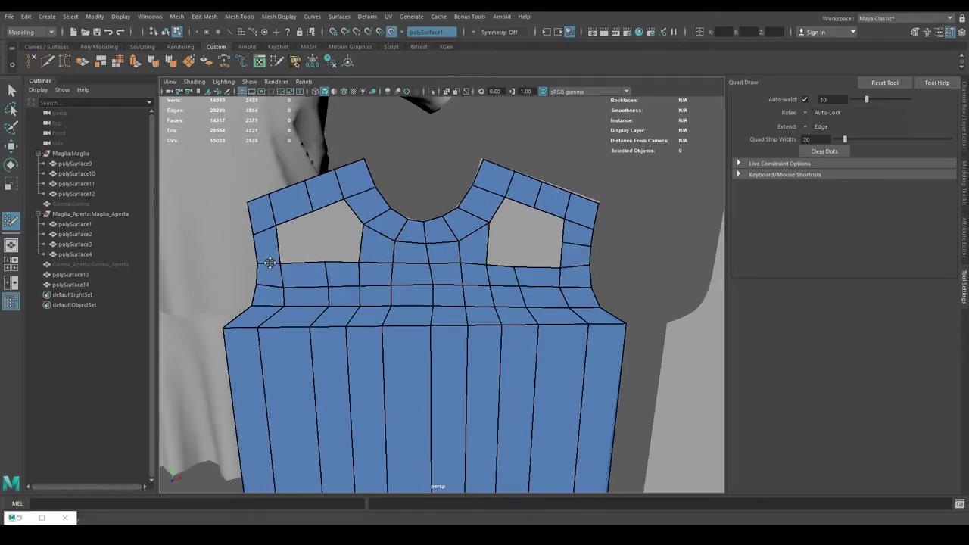
shift+click(518, 216)
alt+drag(517, 217, 434, 305)
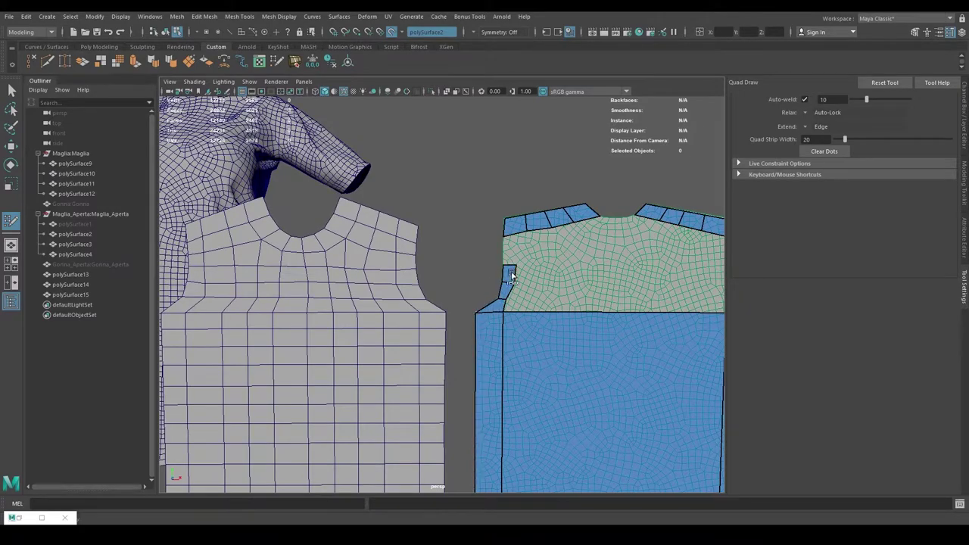
Insert a vertical edge loop through the second shirt panel.
alt+middle_drag(512, 227, 536, 230)
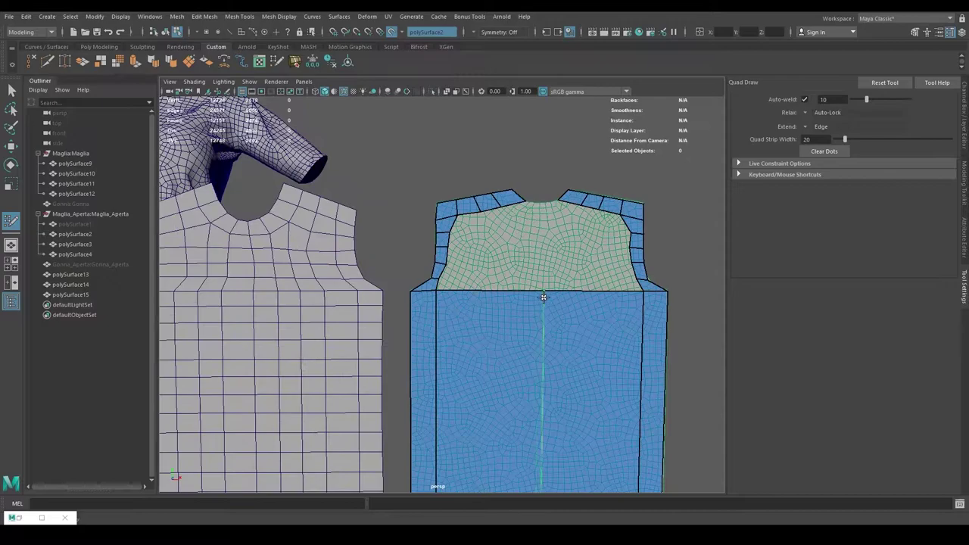
ctrl+click(543, 297)
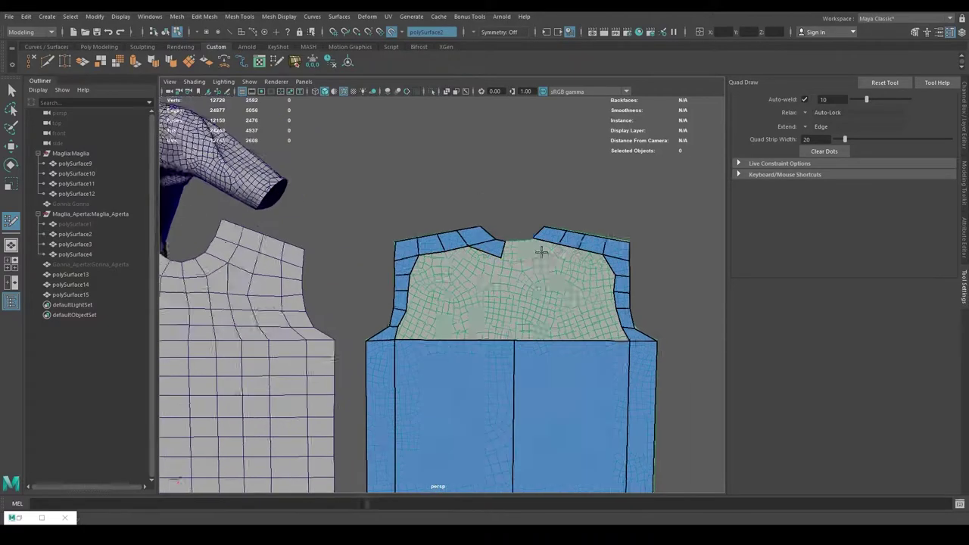
alt+middle_drag(547, 278, 583, 222)
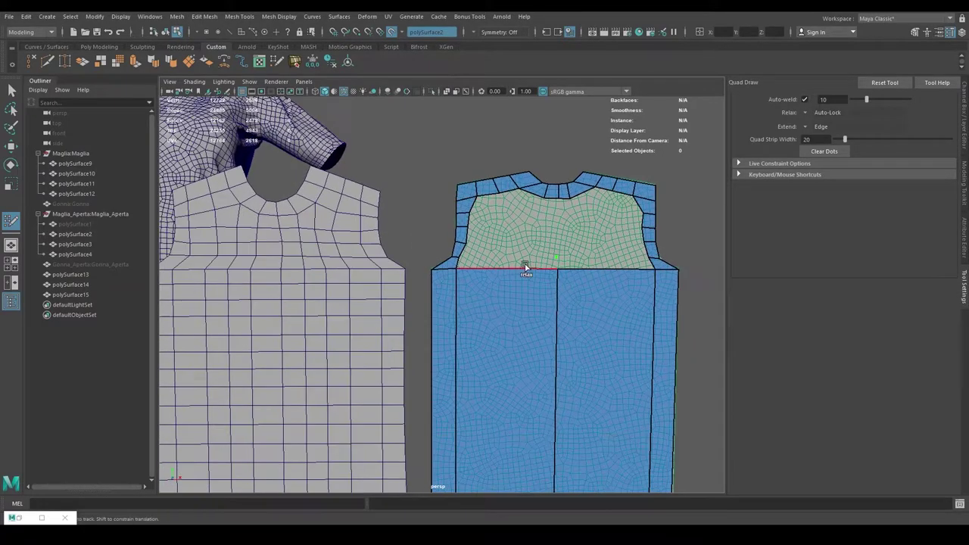
scroll(491, 262, up, 5)
scroll(388, 268, down, 3)
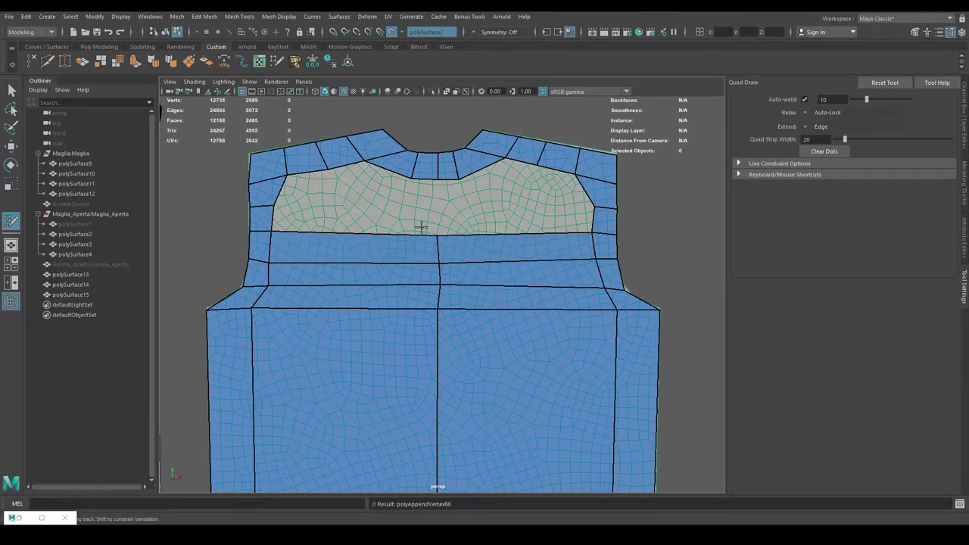
scroll(366, 237, down, 2)
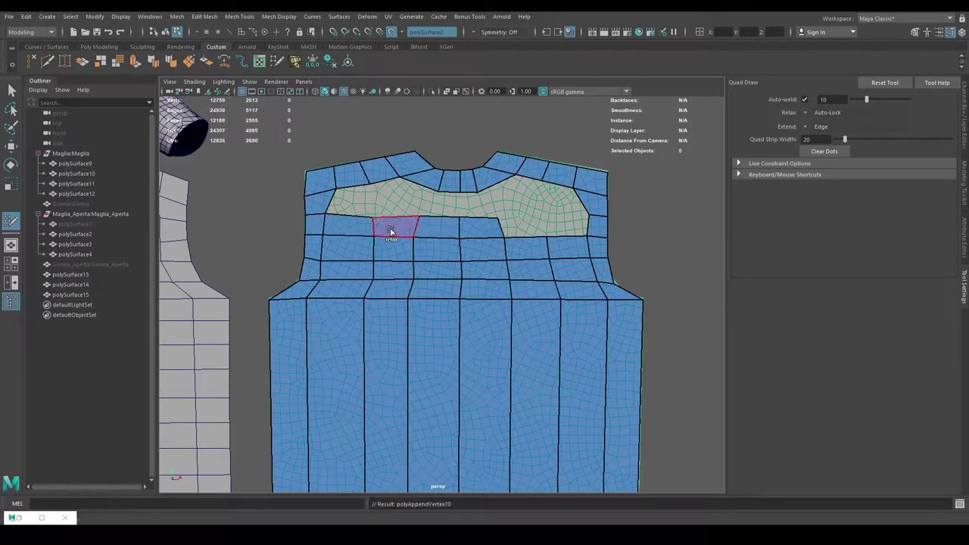
Fill the chest gap under the band with quads and check the lower body strips.
shift+click(545, 227)
alt+middle_drag(564, 220, 567, 261)
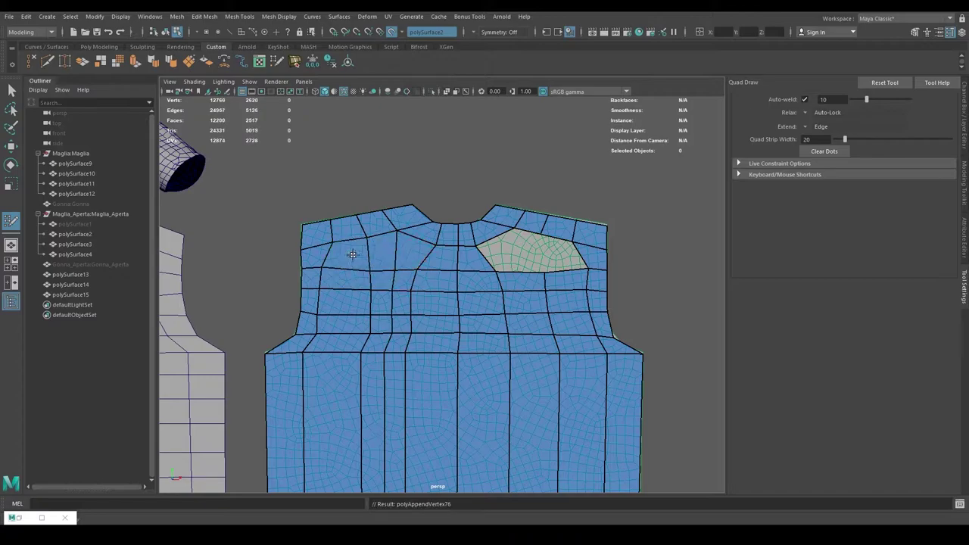
scroll(556, 254, down, 3)
scroll(451, 265, up, 3)
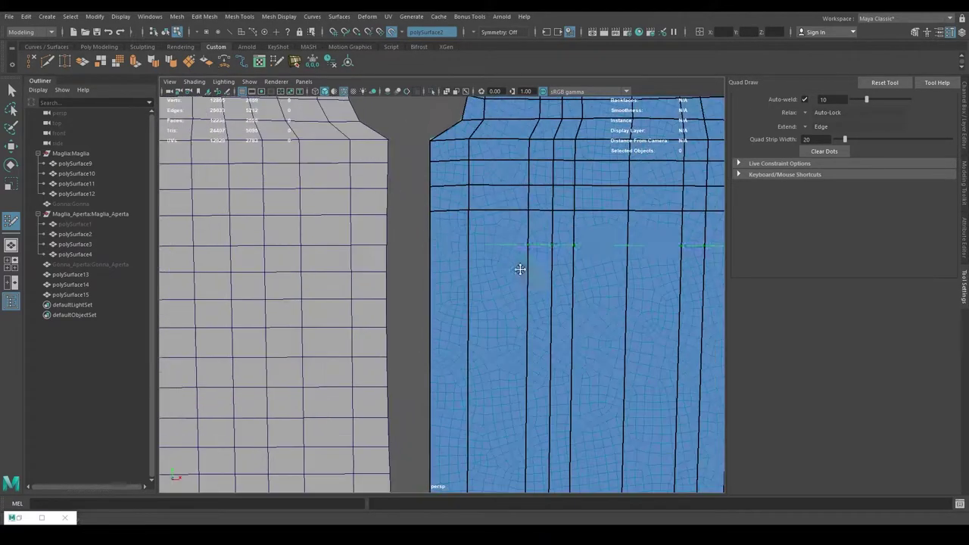
alt+middle_drag(519, 270, 429, 234)
scroll(428, 361, down, 5)
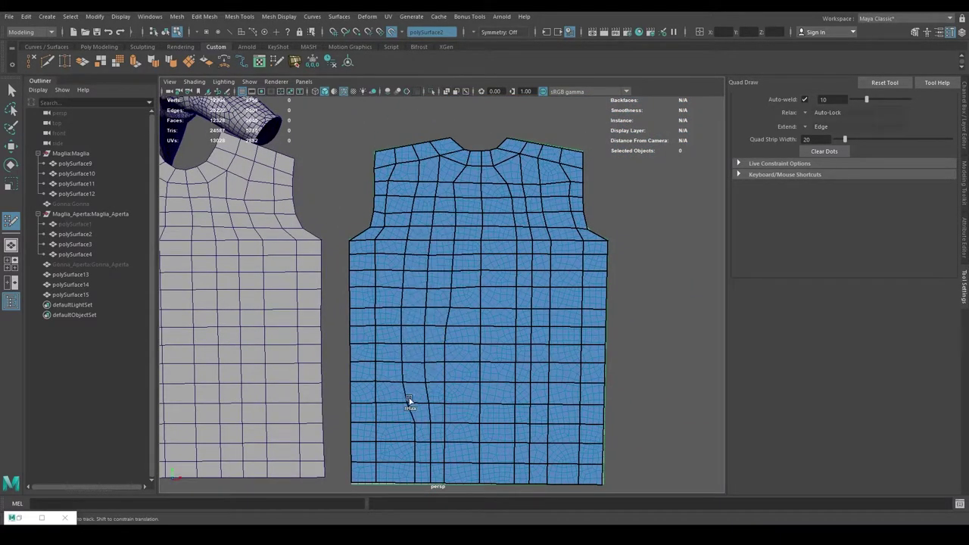
scroll(541, 333, down, 2)
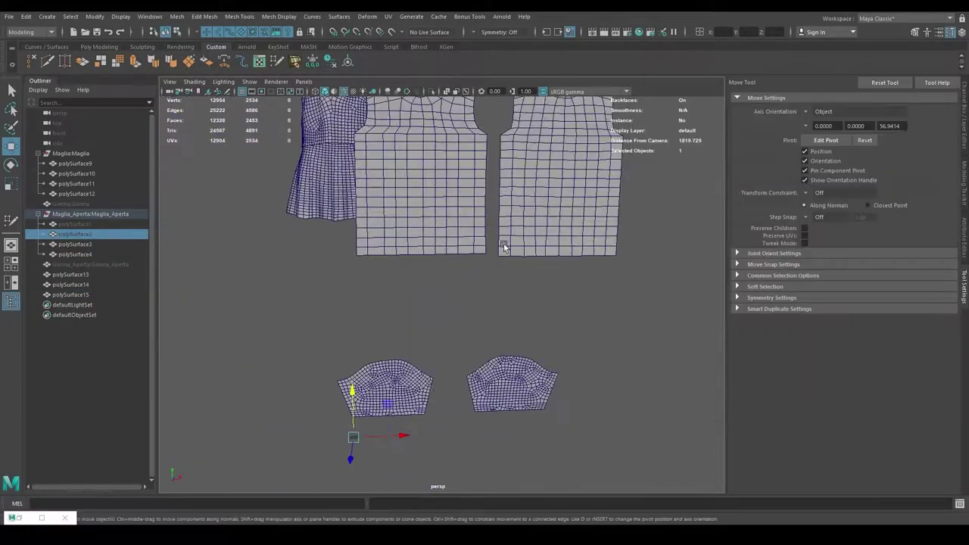
Orbit to view the retopologized shirt panels and sleeve from another angle.
alt+drag(504, 248, 423, 389)
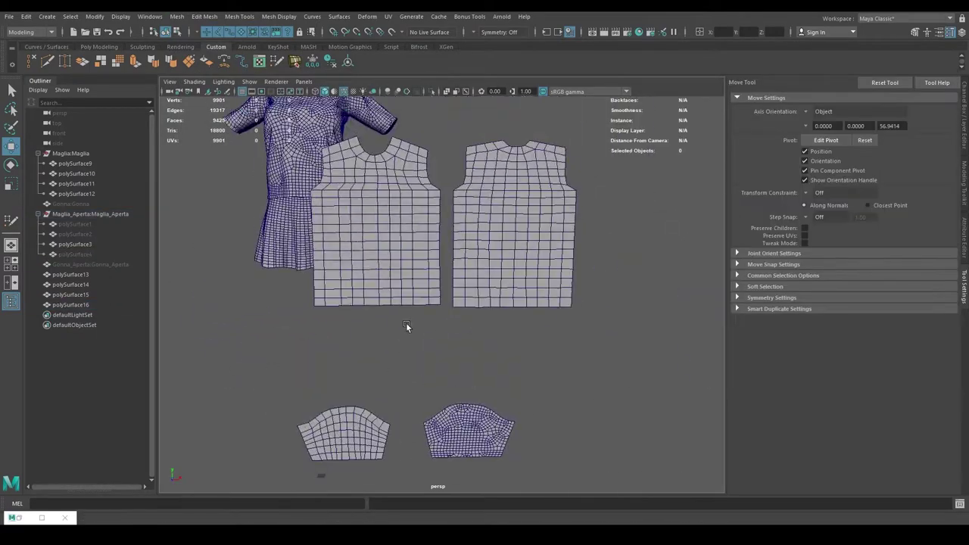
Move the low-poly sleeve onto the original sleeve.
drag(324, 254, 640, 256)
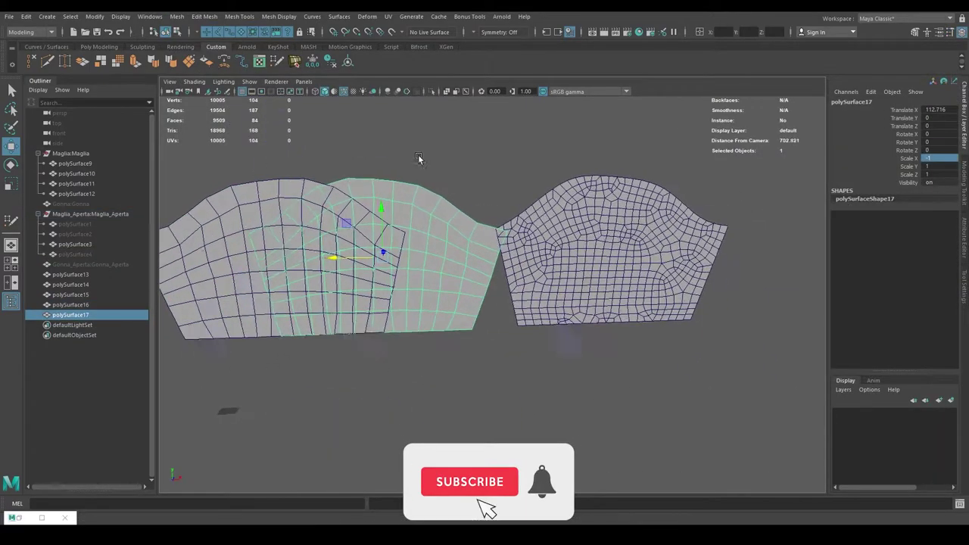
scroll(371, 236, up, 3)
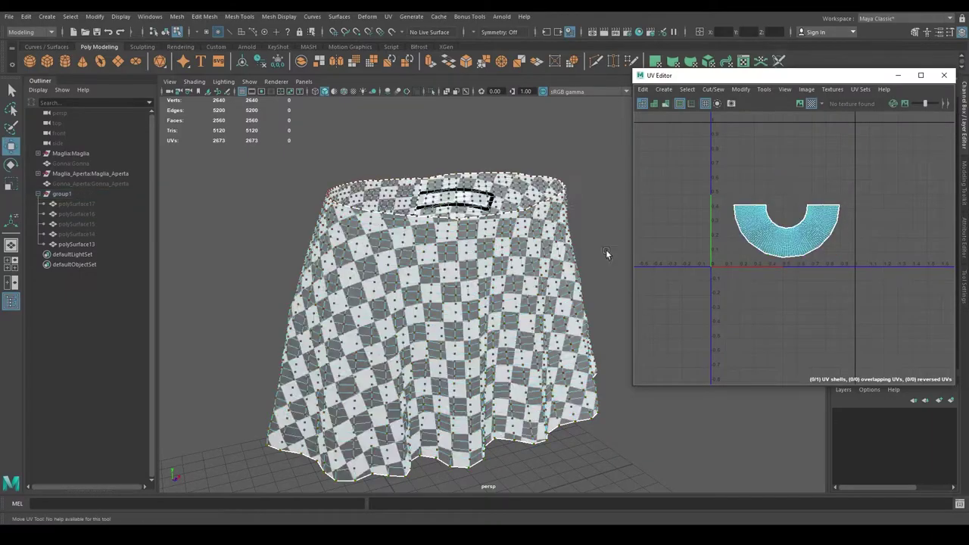
Orbit and zoom around the checkered skirt to inspect the seams.
alt+drag(608, 255, 349, 305)
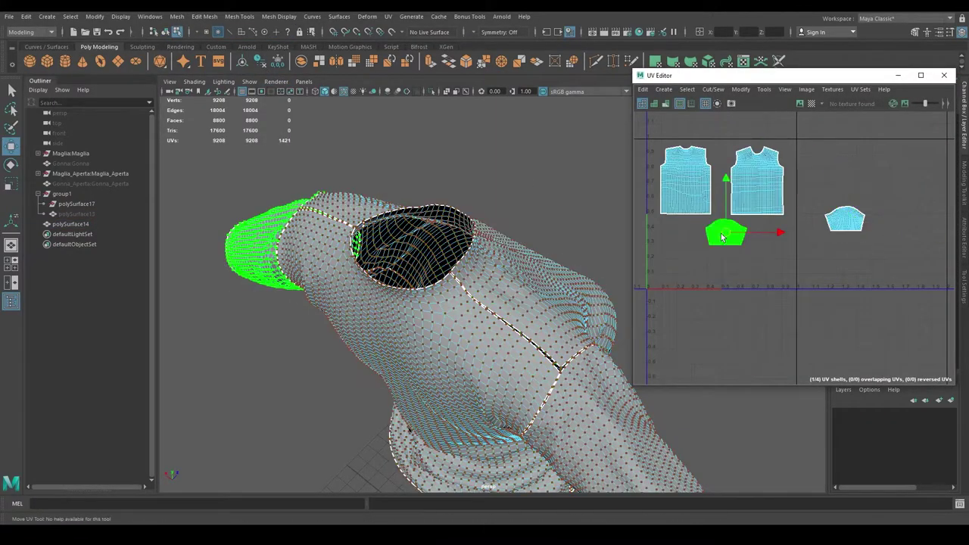
scroll(591, 222, up, 10)
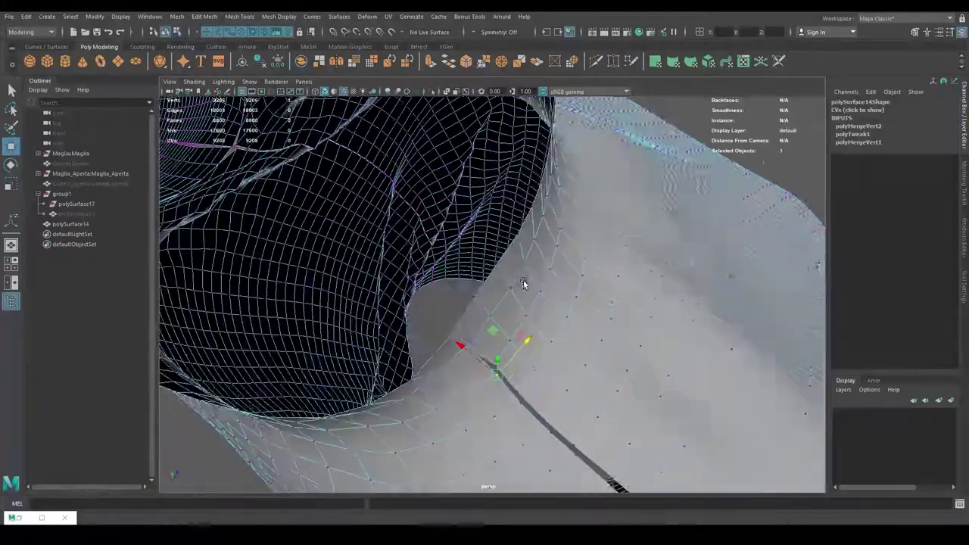
Weld the first vertices across the shirt slit and merge away the diamond-shaped hole.
key(q)
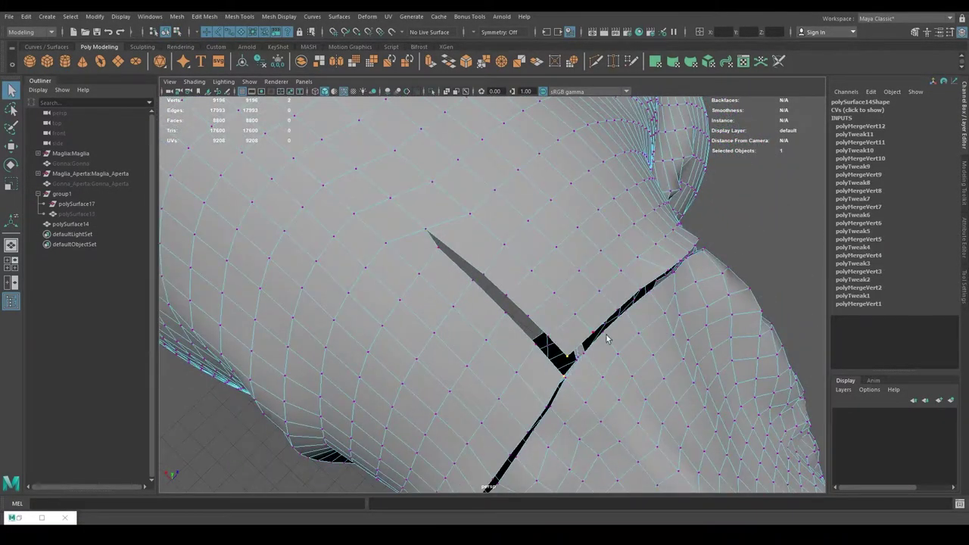
drag(605, 338, 564, 354)
alt+drag(563, 354, 553, 328)
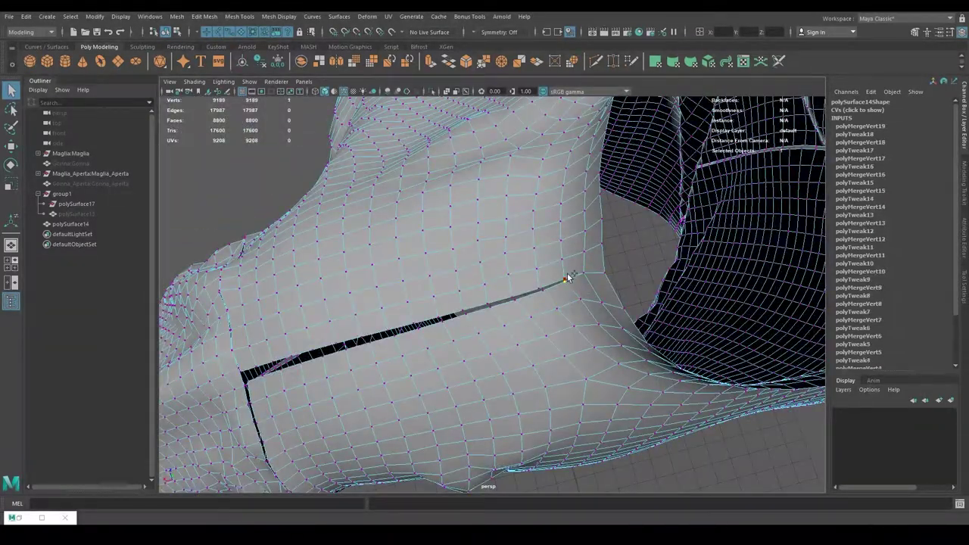
mouse_move(568, 278)
mouse_down()
mouse_move(490, 302)
mouse_move(550, 265)
mouse_up()
scroll(533, 314, up, 3)
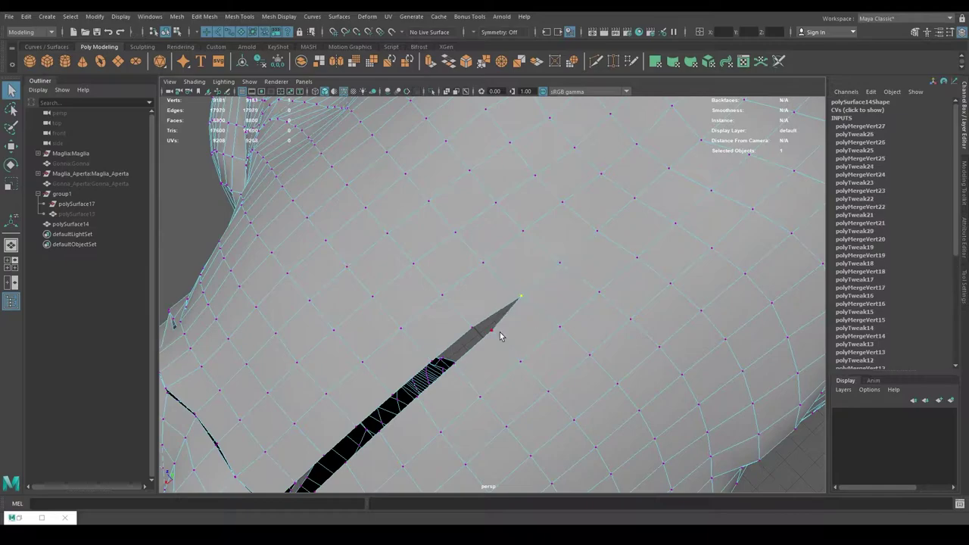
mouse_move(500, 336)
alt+mouse_down()
mouse_move(530, 302)
mouse_move(469, 349)
alt+mouse_up()
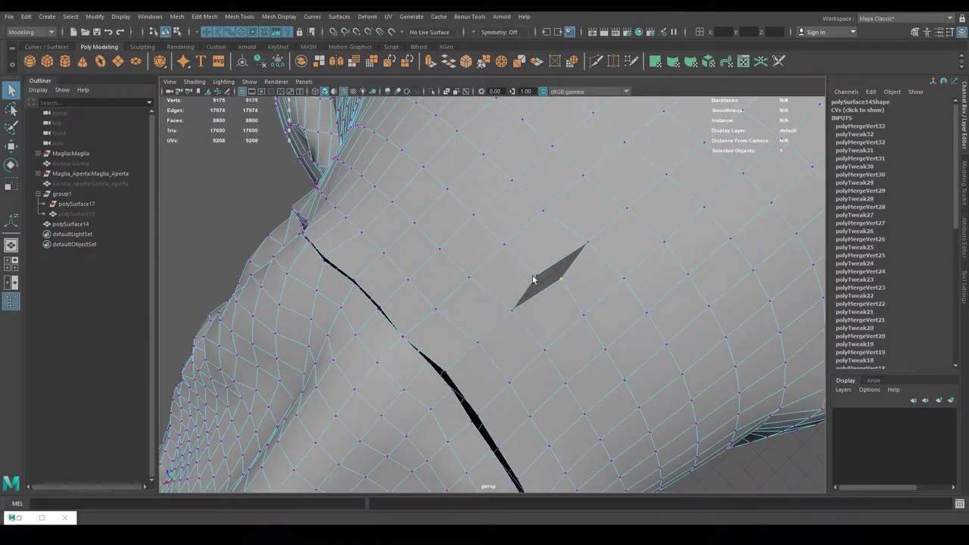
drag(533, 280, 587, 244)
mouse_move(586, 244)
alt+mouse_down()
mouse_move(475, 274)
mouse_move(519, 354)
alt+mouse_up()
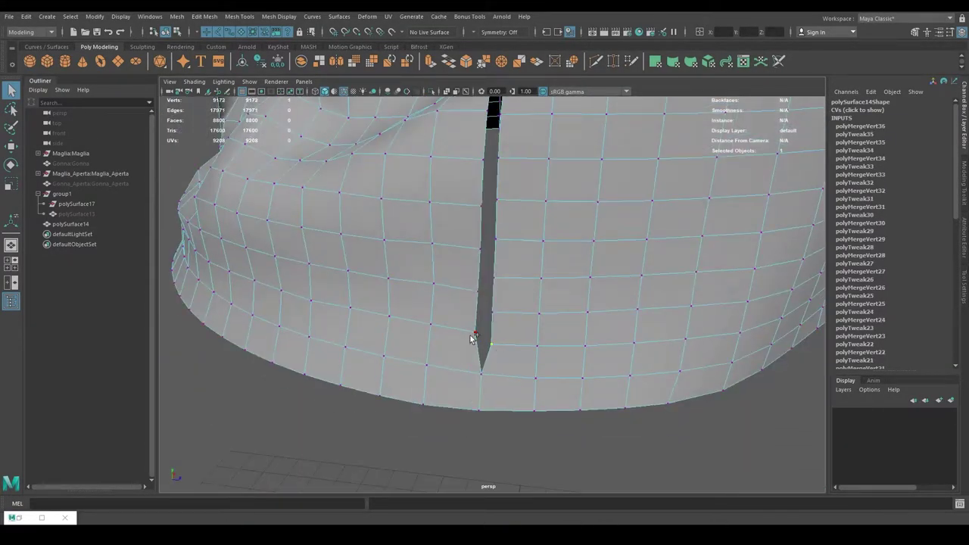
Weld slit vertices onto their partners on the opposite side, orbiting to follow the slit.
drag(493, 278, 480, 248)
alt+drag(498, 288, 488, 374)
drag(471, 284, 459, 281)
mouse_move(484, 303)
alt+mouse_down()
mouse_move(519, 292)
mouse_move(552, 335)
mouse_move(545, 296)
mouse_move(493, 322)
alt+mouse_up()
drag(492, 320, 492, 279)
mouse_move(492, 279)
alt+mouse_down()
mouse_move(502, 325)
mouse_move(553, 283)
mouse_move(527, 318)
alt+mouse_up()
Weld further vertex pairs along the slit to shorten it.
drag(497, 352, 509, 259)
mouse_move(509, 260)
alt+mouse_down()
mouse_move(515, 222)
mouse_move(506, 293)
mouse_move(514, 238)
mouse_move(495, 178)
mouse_move(523, 285)
mouse_move(522, 249)
alt+mouse_up()
mouse_move(522, 249)
alt+mouse_down()
mouse_move(508, 303)
mouse_move(521, 283)
alt+mouse_up()
drag(522, 282, 522, 265)
mouse_move(521, 265)
alt+mouse_down()
mouse_move(497, 229)
mouse_move(522, 257)
alt+mouse_up()
mouse_move(522, 257)
alt+mouse_down()
mouse_move(544, 255)
mouse_move(532, 224)
mouse_move(508, 205)
mouse_move(456, 210)
mouse_move(579, 271)
mouse_move(500, 250)
alt+mouse_up()
mouse_move(499, 250)
mouse_down()
mouse_move(469, 234)
mouse_move(478, 325)
mouse_up()
Weld vertices across the remaining gap using the merge-vertices option.
mouse_move(478, 325)
alt+mouse_down()
mouse_move(384, 255)
mouse_move(454, 265)
mouse_move(394, 237)
mouse_move(424, 231)
alt+mouse_up()
alt+drag(424, 231, 481, 232)
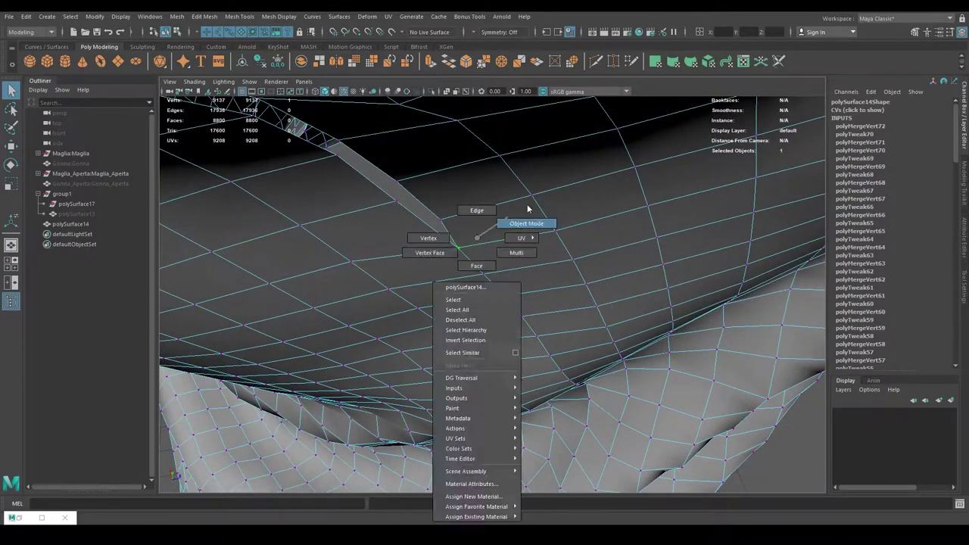
right_drag(527, 208, 527, 219)
alt+drag(455, 216, 551, 223)
shift+right_drag(552, 223, 556, 195)
mouse_move(585, 275)
alt+mouse_down()
mouse_move(454, 189)
mouse_move(567, 270)
alt+mouse_up()
shift+right_drag(567, 270, 525, 227)
alt+drag(525, 227, 527, 290)
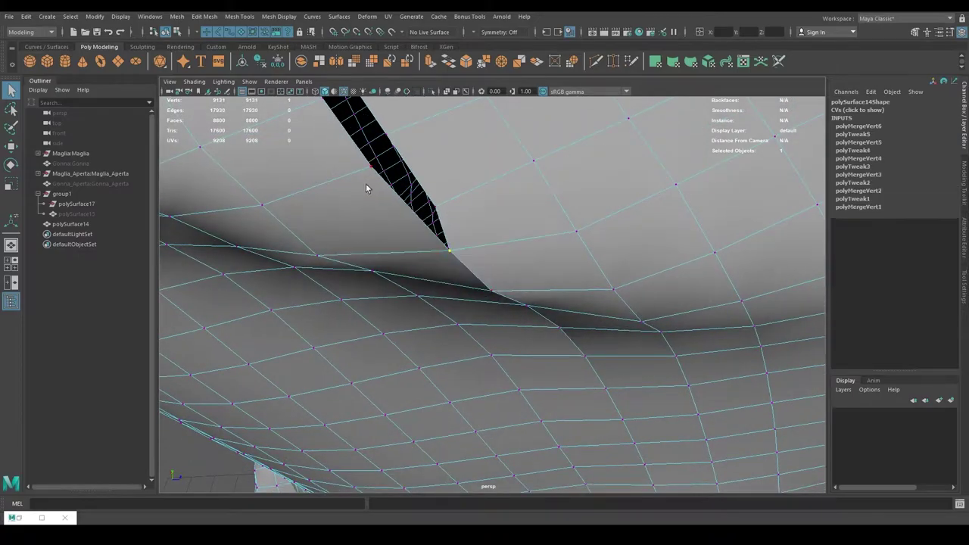
Weld the last slit vertices, check the welded area, and zoom out.
alt+drag(366, 188, 513, 269)
shift+right_drag(513, 269, 464, 264)
mouse_move(465, 264)
alt+mouse_down()
mouse_move(554, 353)
mouse_move(569, 309)
alt+mouse_up()
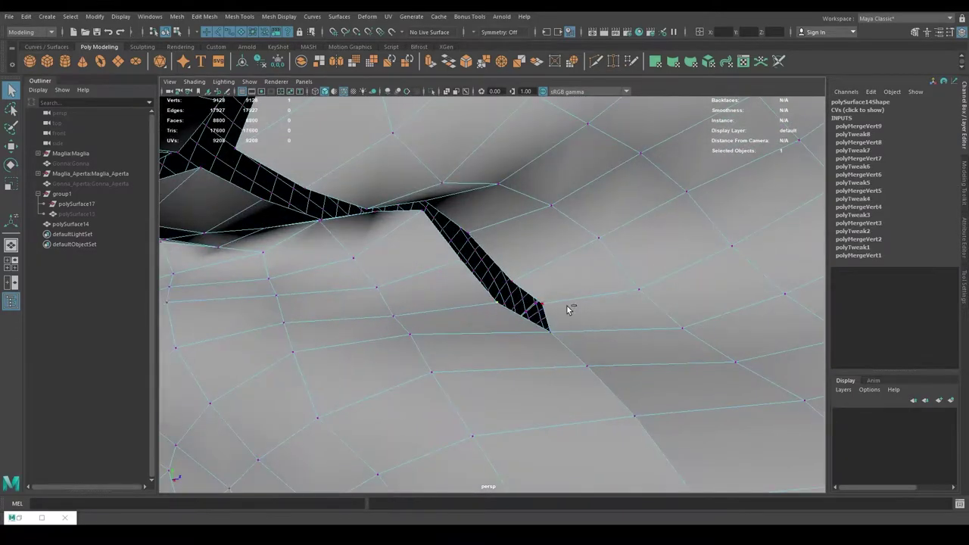
alt+drag(481, 272, 450, 248)
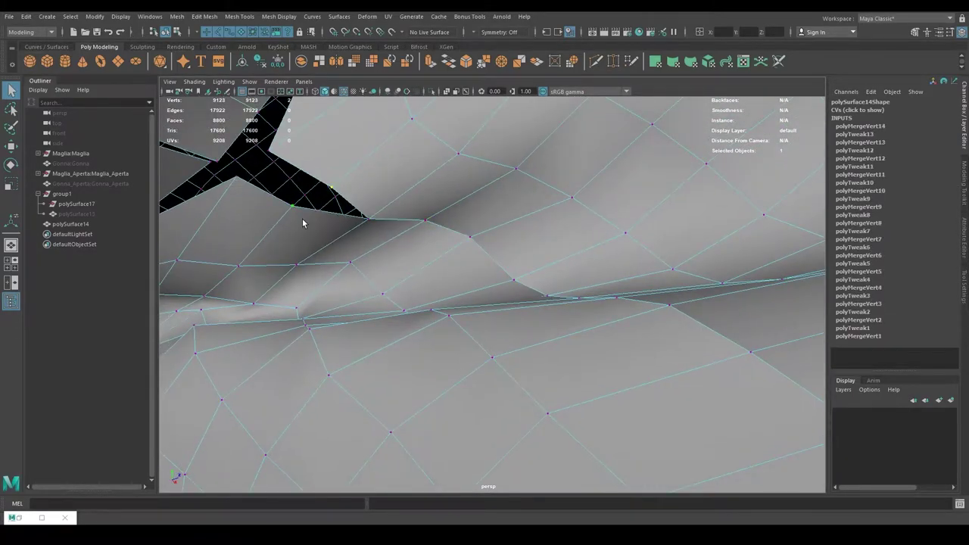
scroll(303, 224, down, 5)
scroll(573, 313, down, 5)
right_click(501, 270)
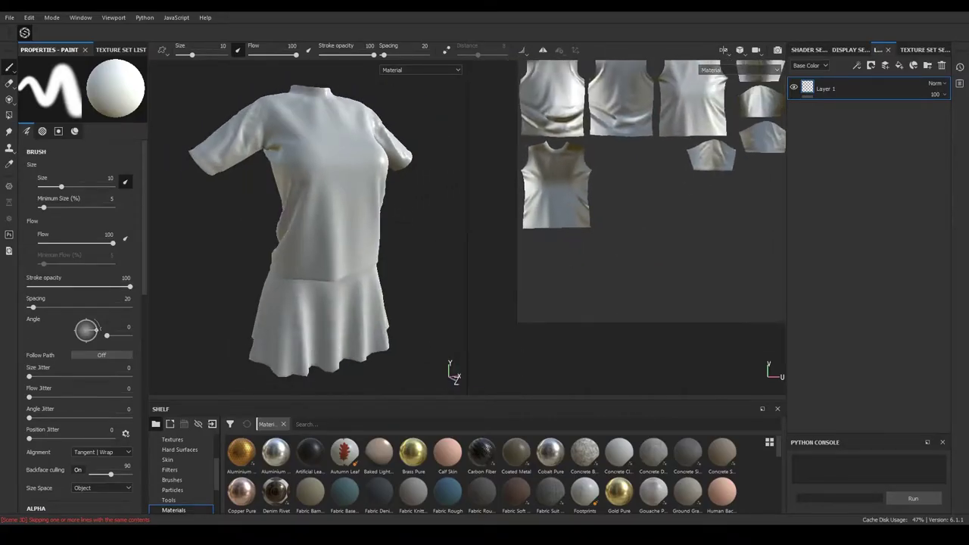
Bake the mesh maps from Texture Set Settings.
click(924, 49)
click(907, 349)
click(510, 341)
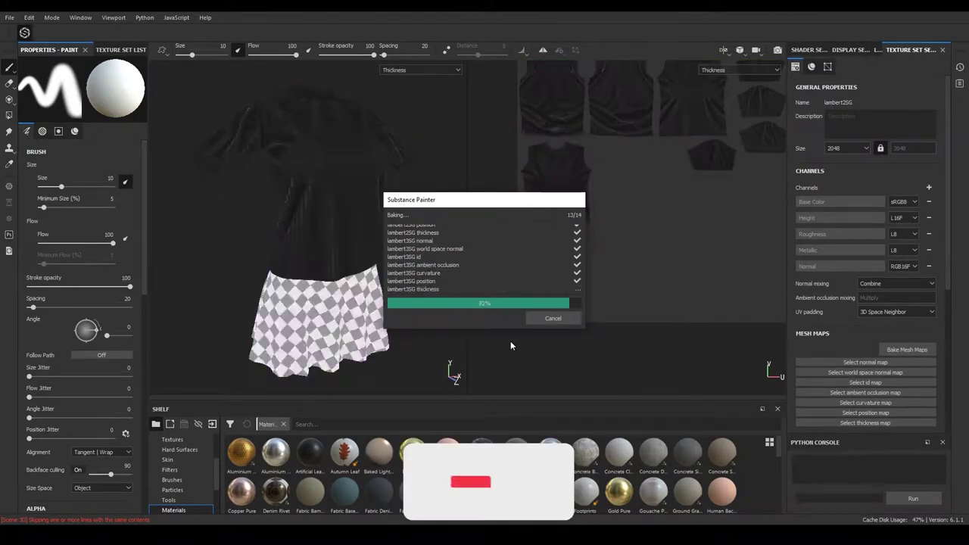
Adjust the shirt's Fabric Suit Vintage channel mapping and pattern settings (Wave pattern, tile 3).
alt+drag(337, 249, 334, 311)
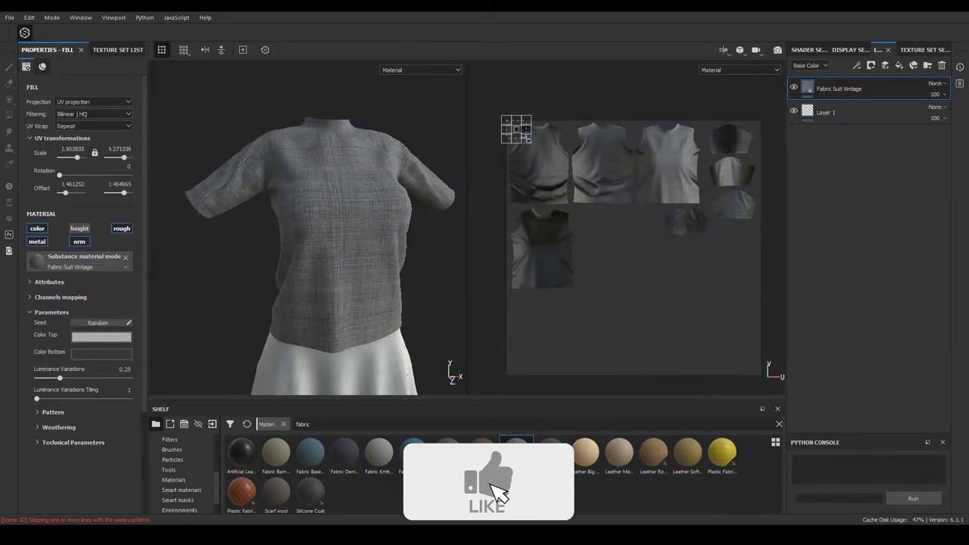
click(29, 297)
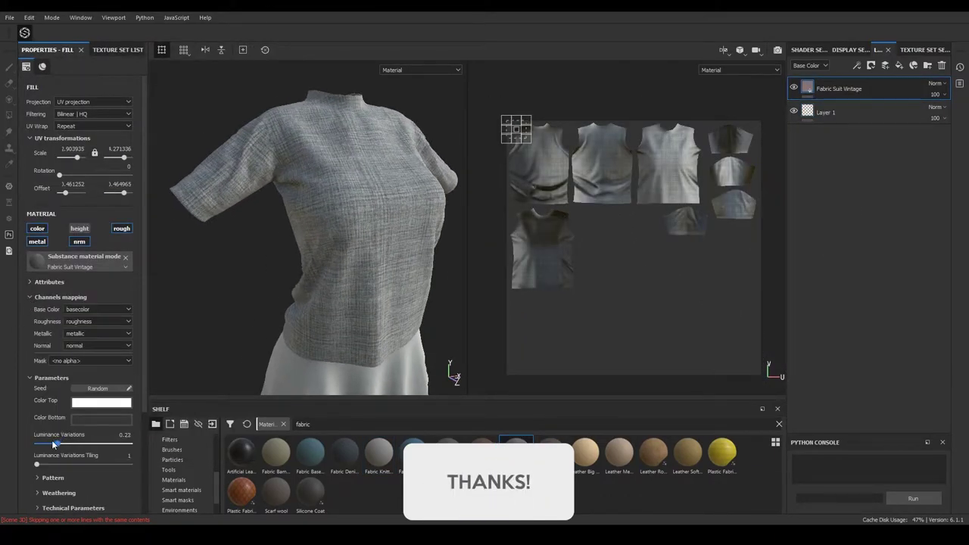
click(37, 477)
scroll(24, 459, down, 3)
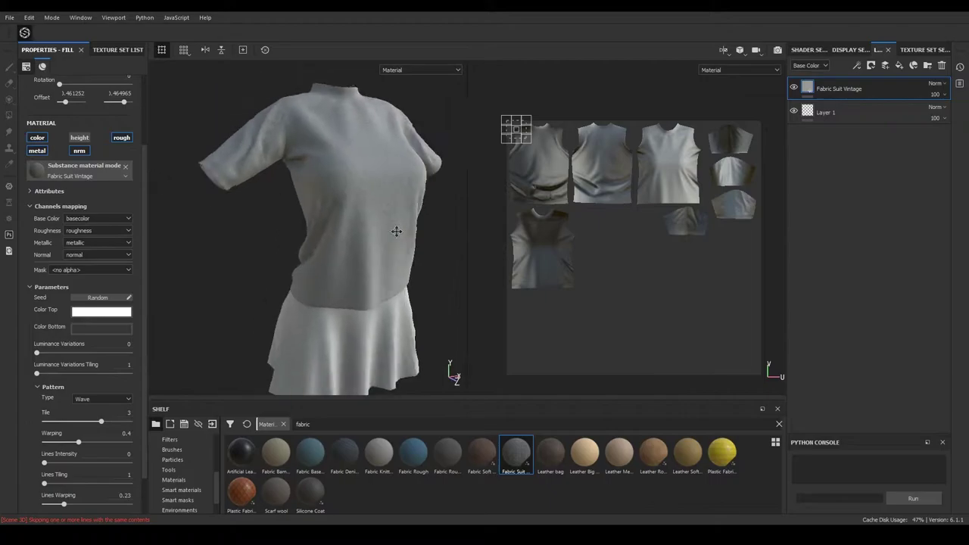
scroll(199, 470, down, 1)
Apply the Fabric Flannel Tartan smart material to the skirt.
click(198, 470)
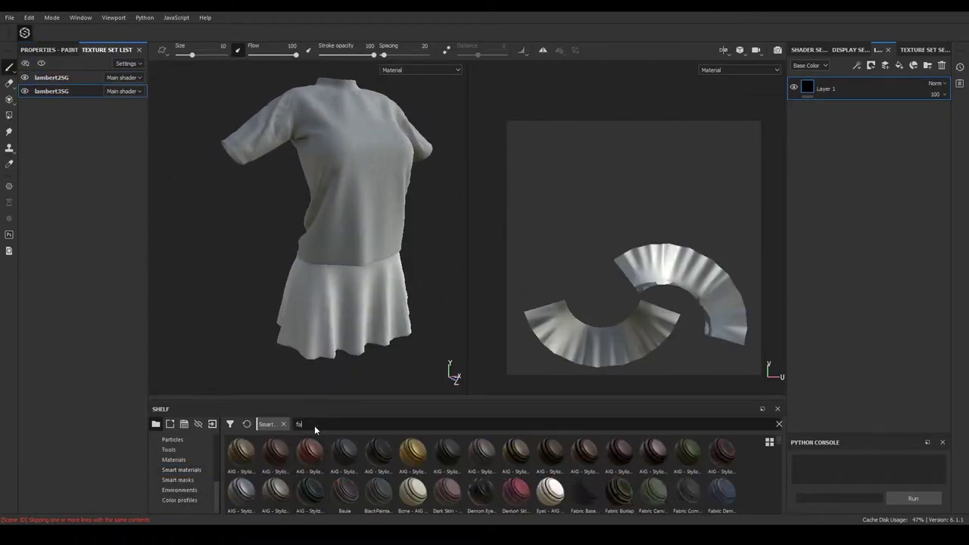
drag(447, 452, 373, 288)
scroll(373, 287, up, 2)
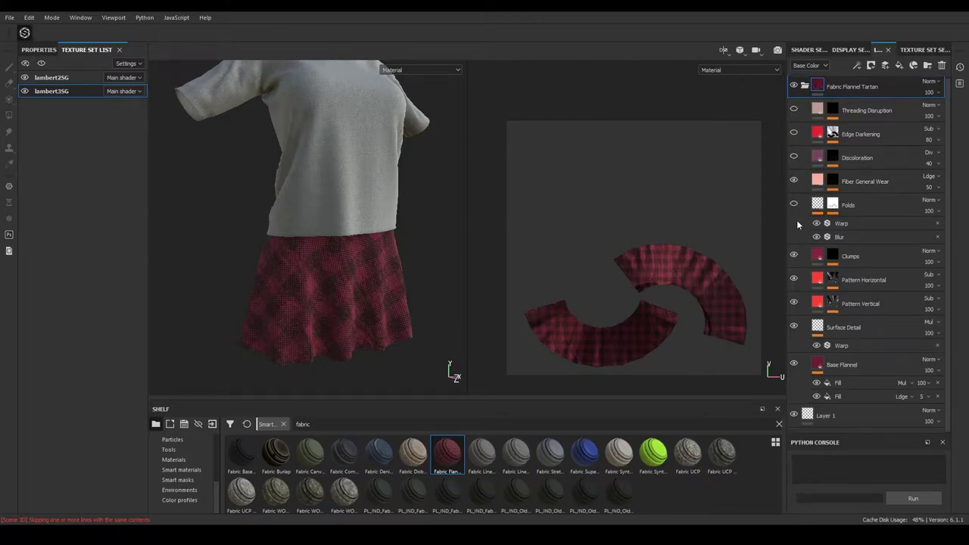
Adjust the tartan's Base Flannel colour and its vertical and horizontal stripe fills.
click(818, 366)
click(861, 304)
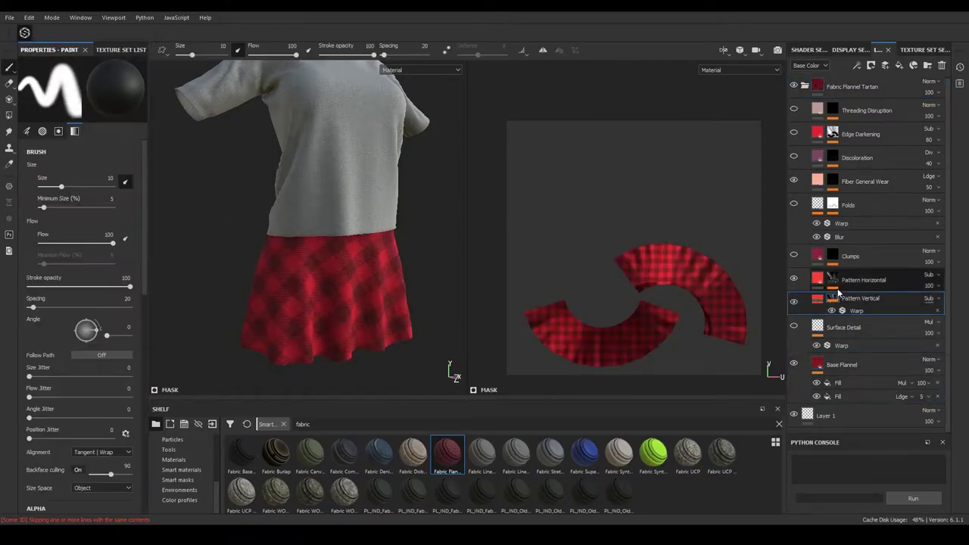
click(858, 348)
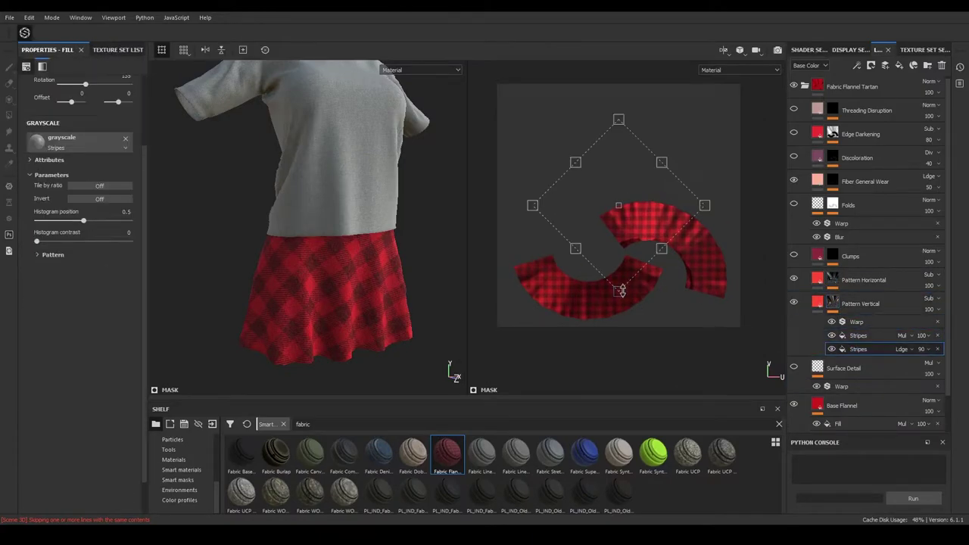
click(833, 280)
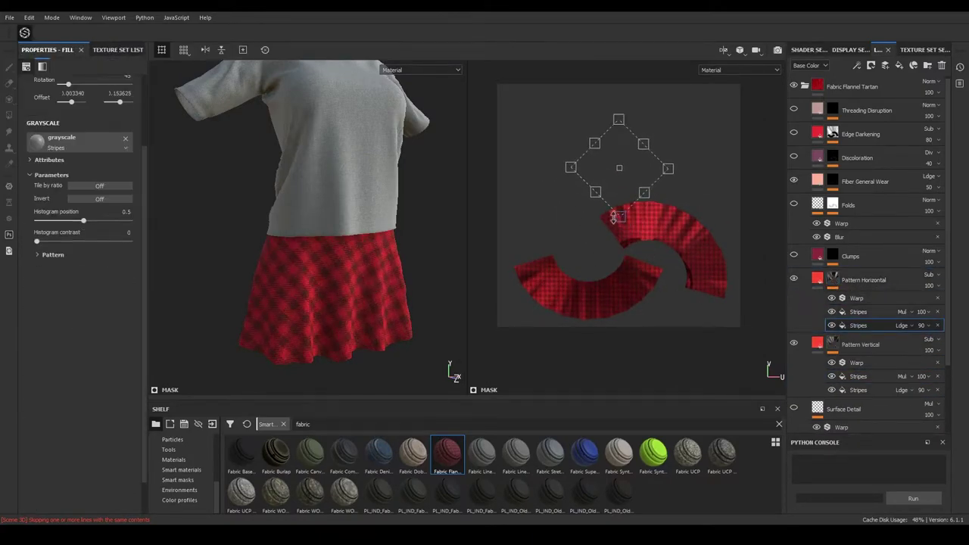
alt+drag(326, 284, 353, 285)
scroll(353, 286, up, 3)
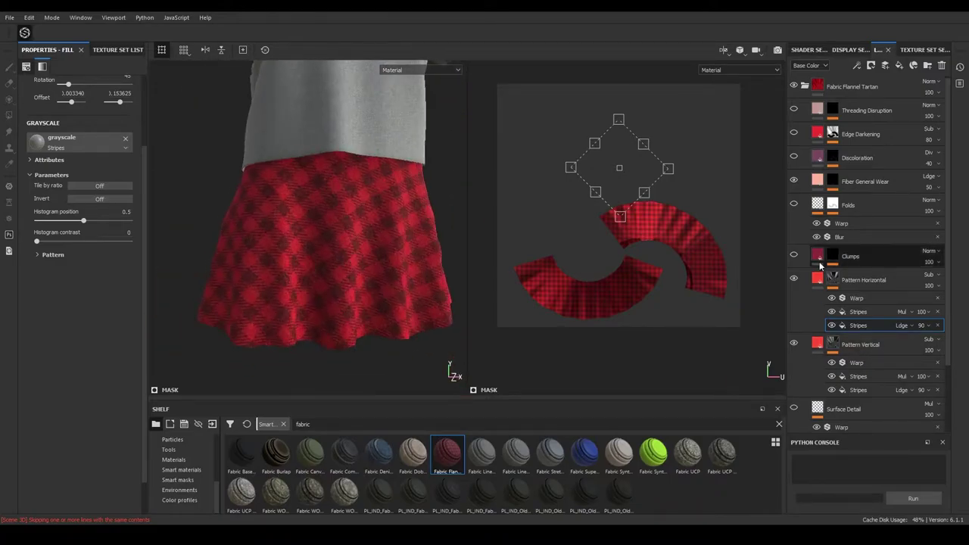
click(833, 181)
scroll(815, 348, down, 3)
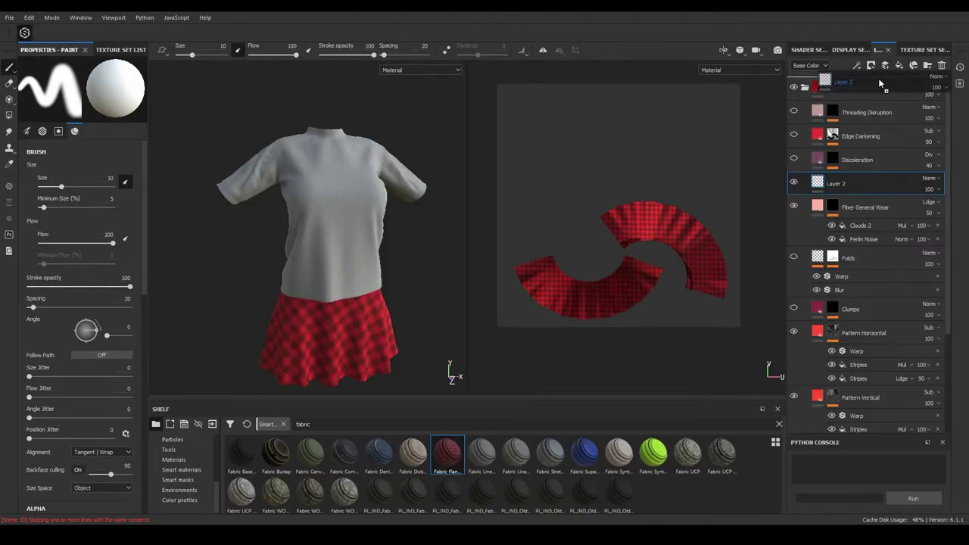
Set the stamp angle to about 208 degrees and stamp the Minnie logo on the skirt.
scroll(79, 318, down, 5)
scroll(79, 318, down, 5)
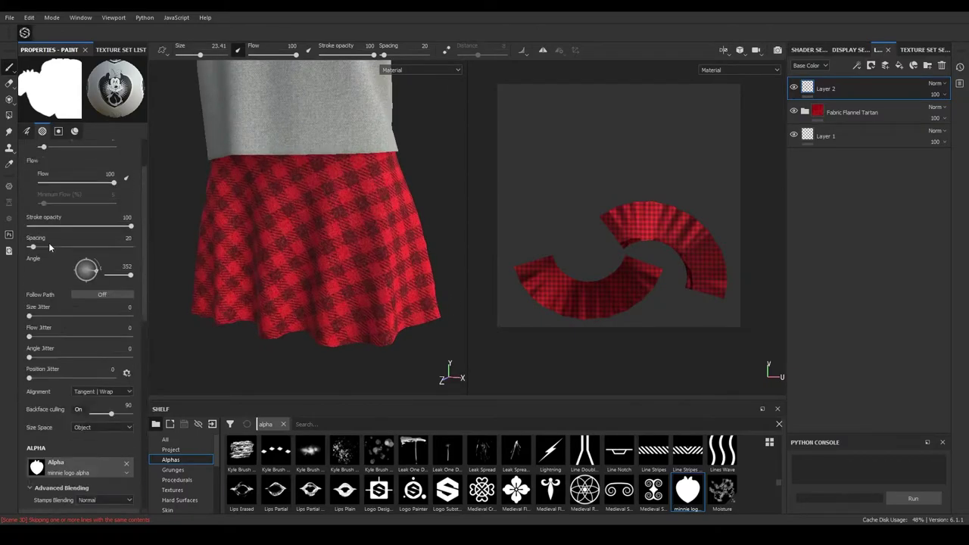
scroll(115, 184, up, 5)
click(79, 338)
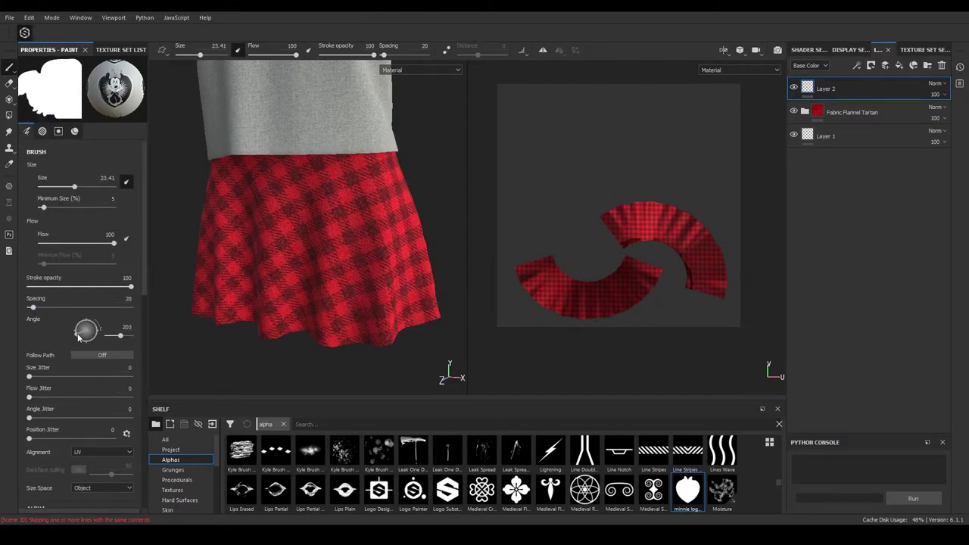
click(383, 303)
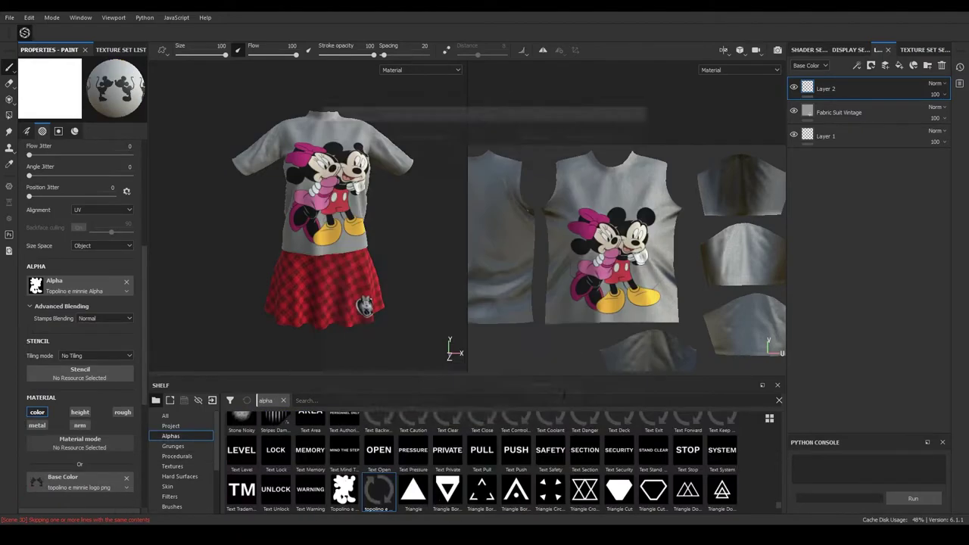
Test the Mickey print on the shirt back, then undo it.
scroll(109, 239, up, 3)
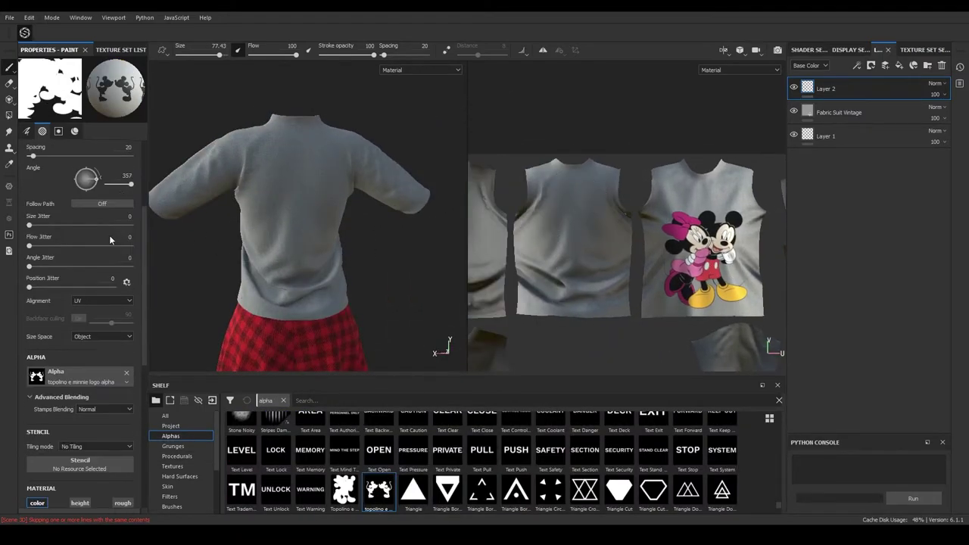
click(571, 218)
key(ctrl+z)
scroll(575, 234, up, 2)
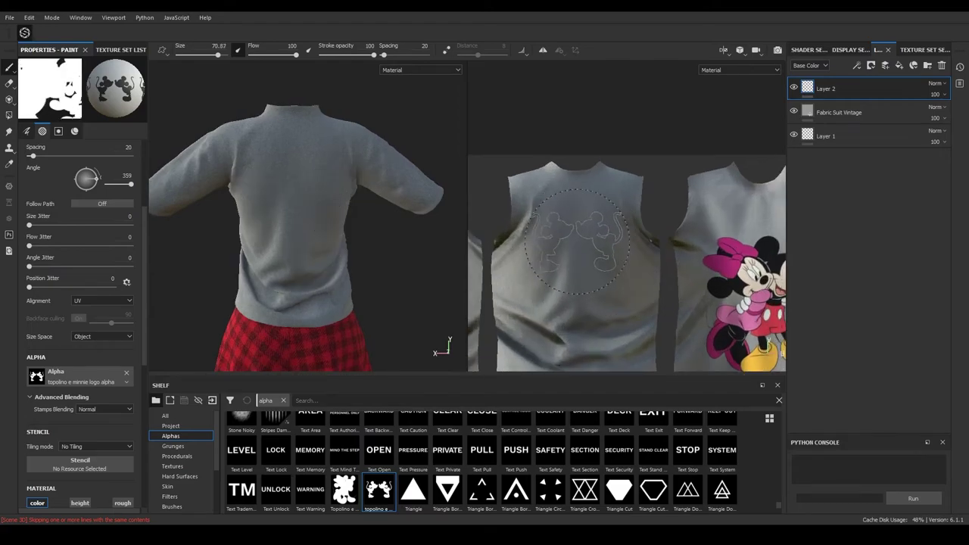